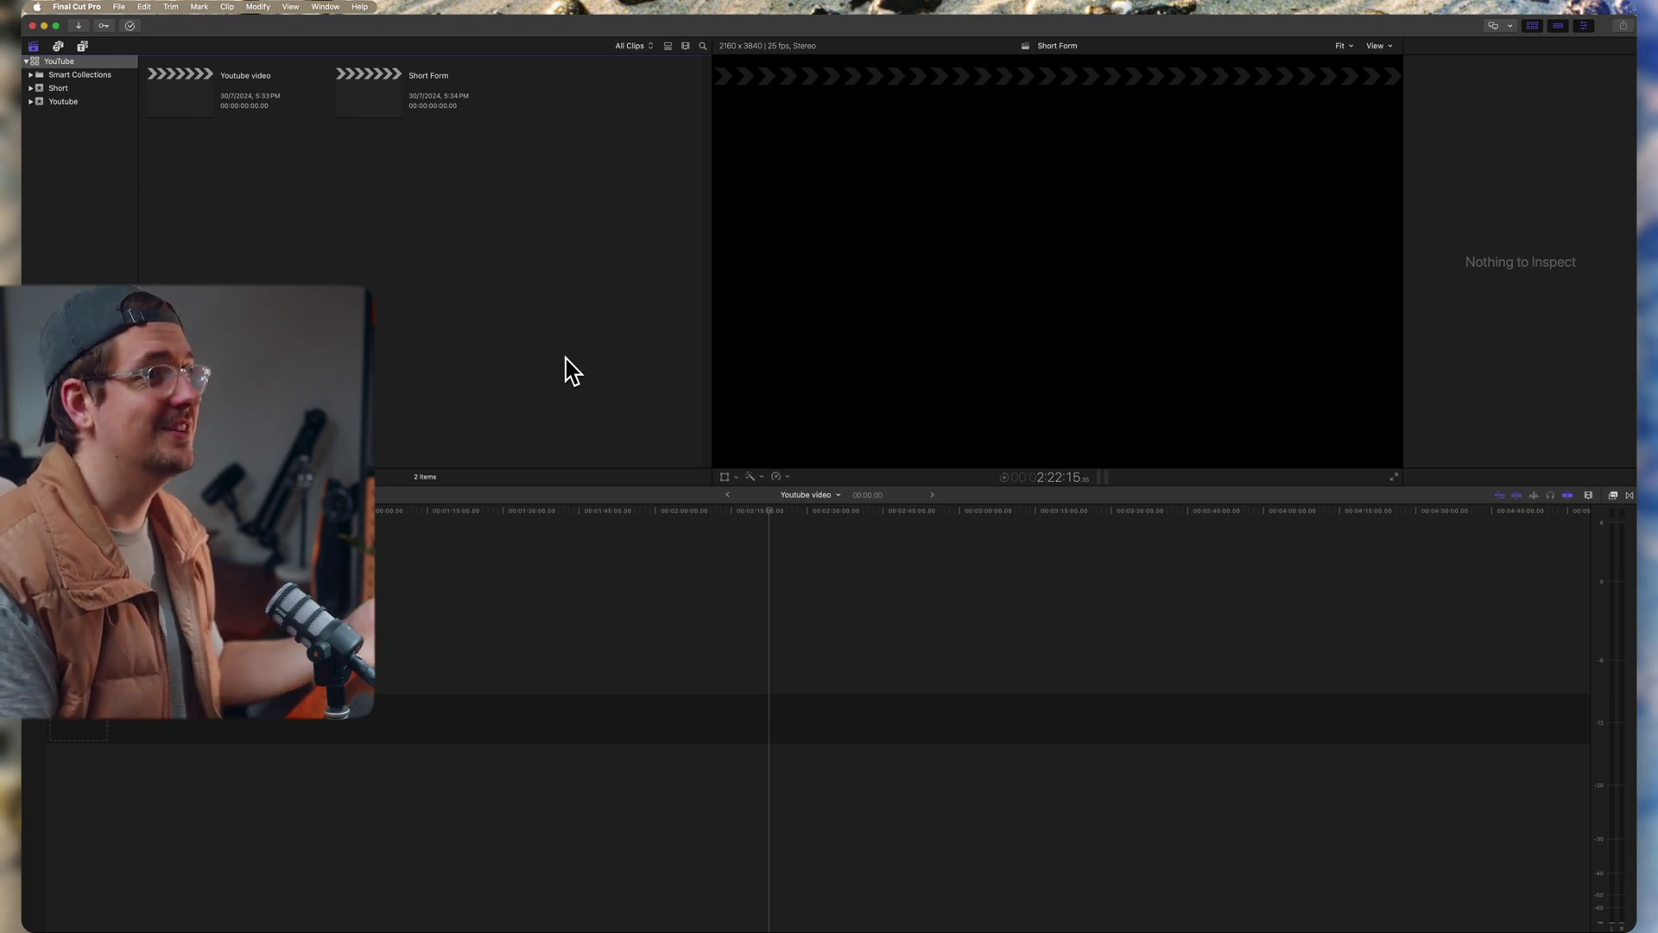
Step: Reset Final Cut Pro's panels to the Default workspace layout
{"action": "key", "text": "super+0"}
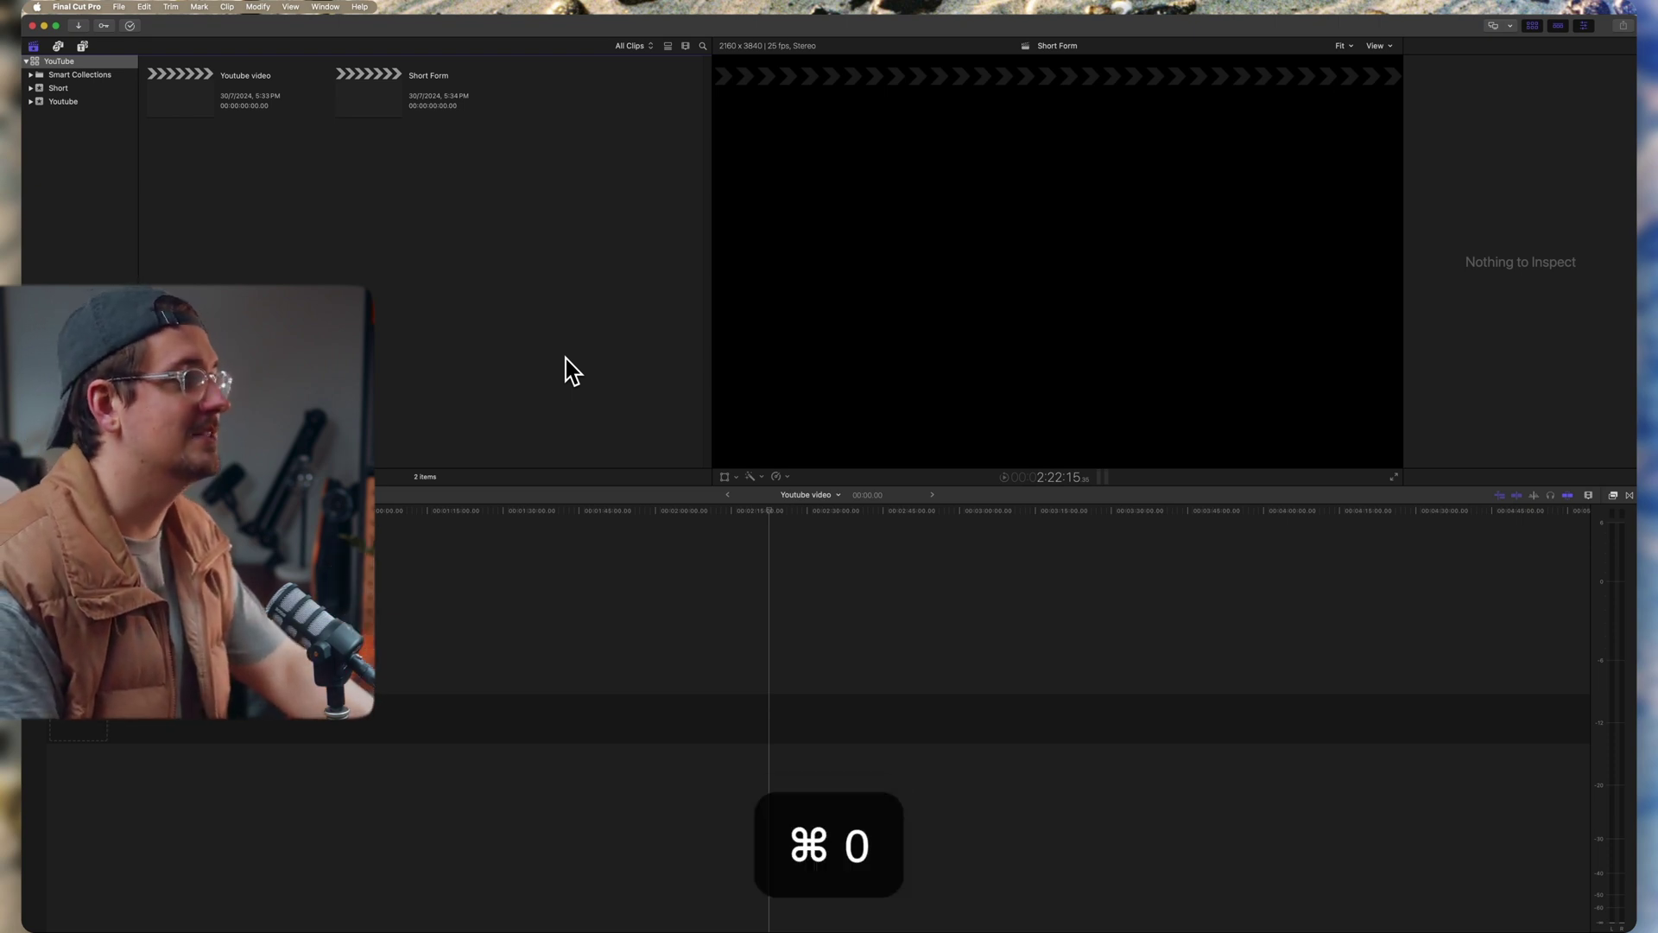
{"action": "left_click", "coordinate": [339, 7]}
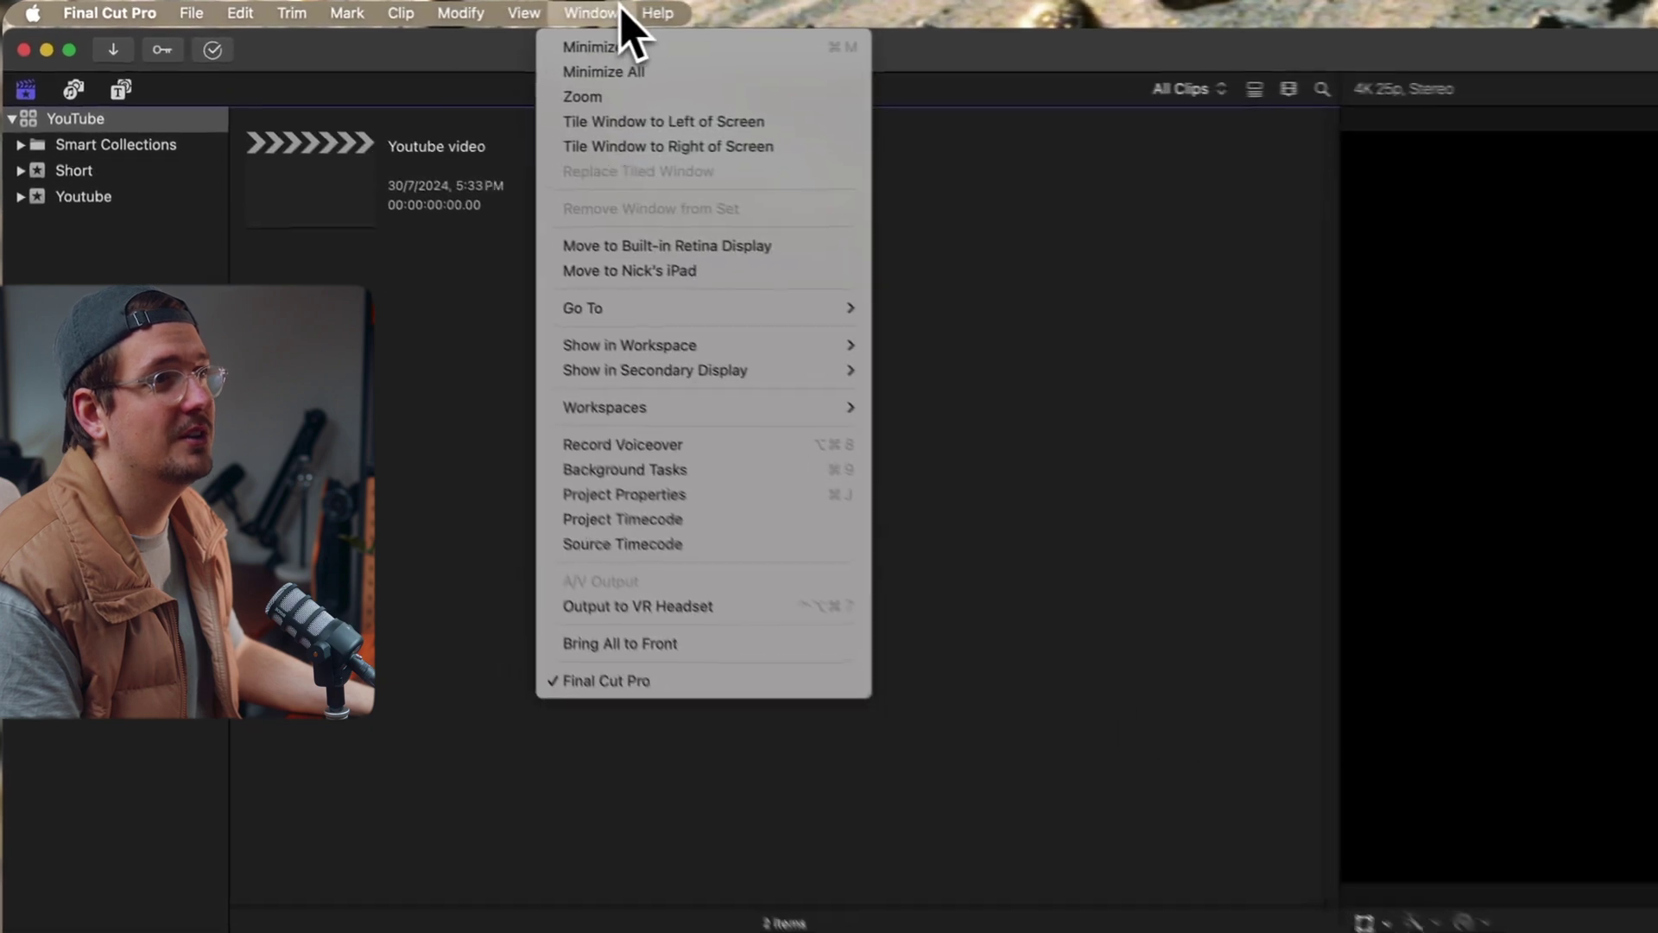
{"action": "mouse_move", "coordinate": [408, 228]}
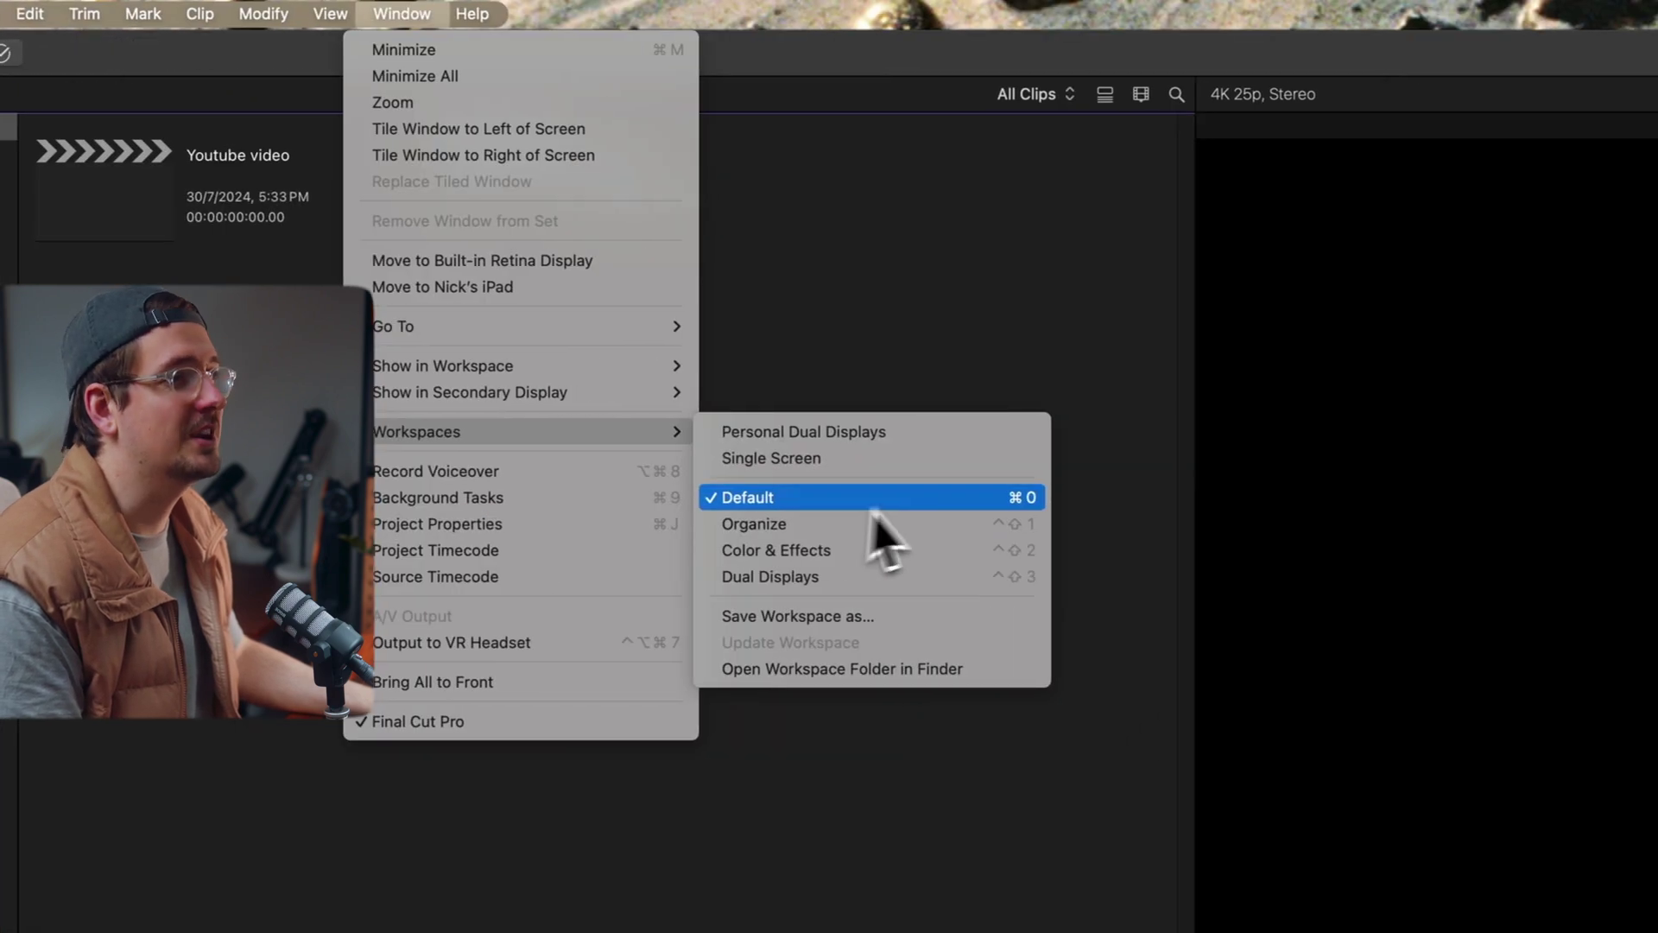
{"action": "left_click", "coordinate": [788, 501]}
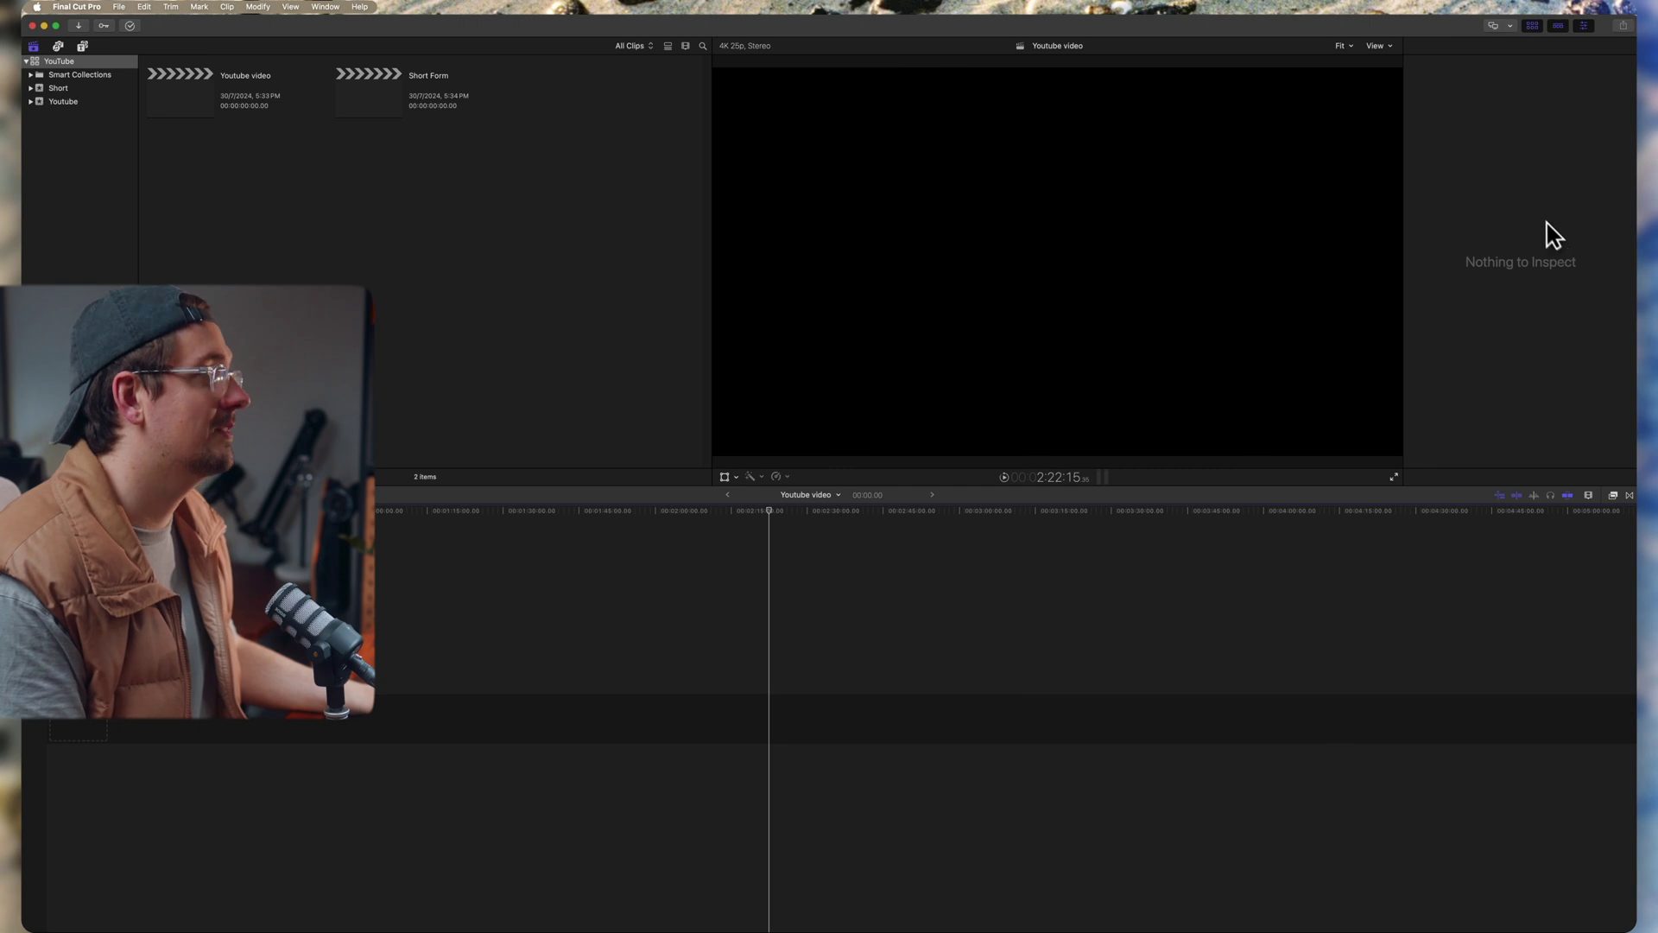
Step: Toggle the browser panel off and back on several times
{"action": "left_click", "coordinate": [1531, 27]}
{"action": "left_click", "coordinate": [1531, 28]}
{"action": "left_click", "coordinate": [1531, 27]}
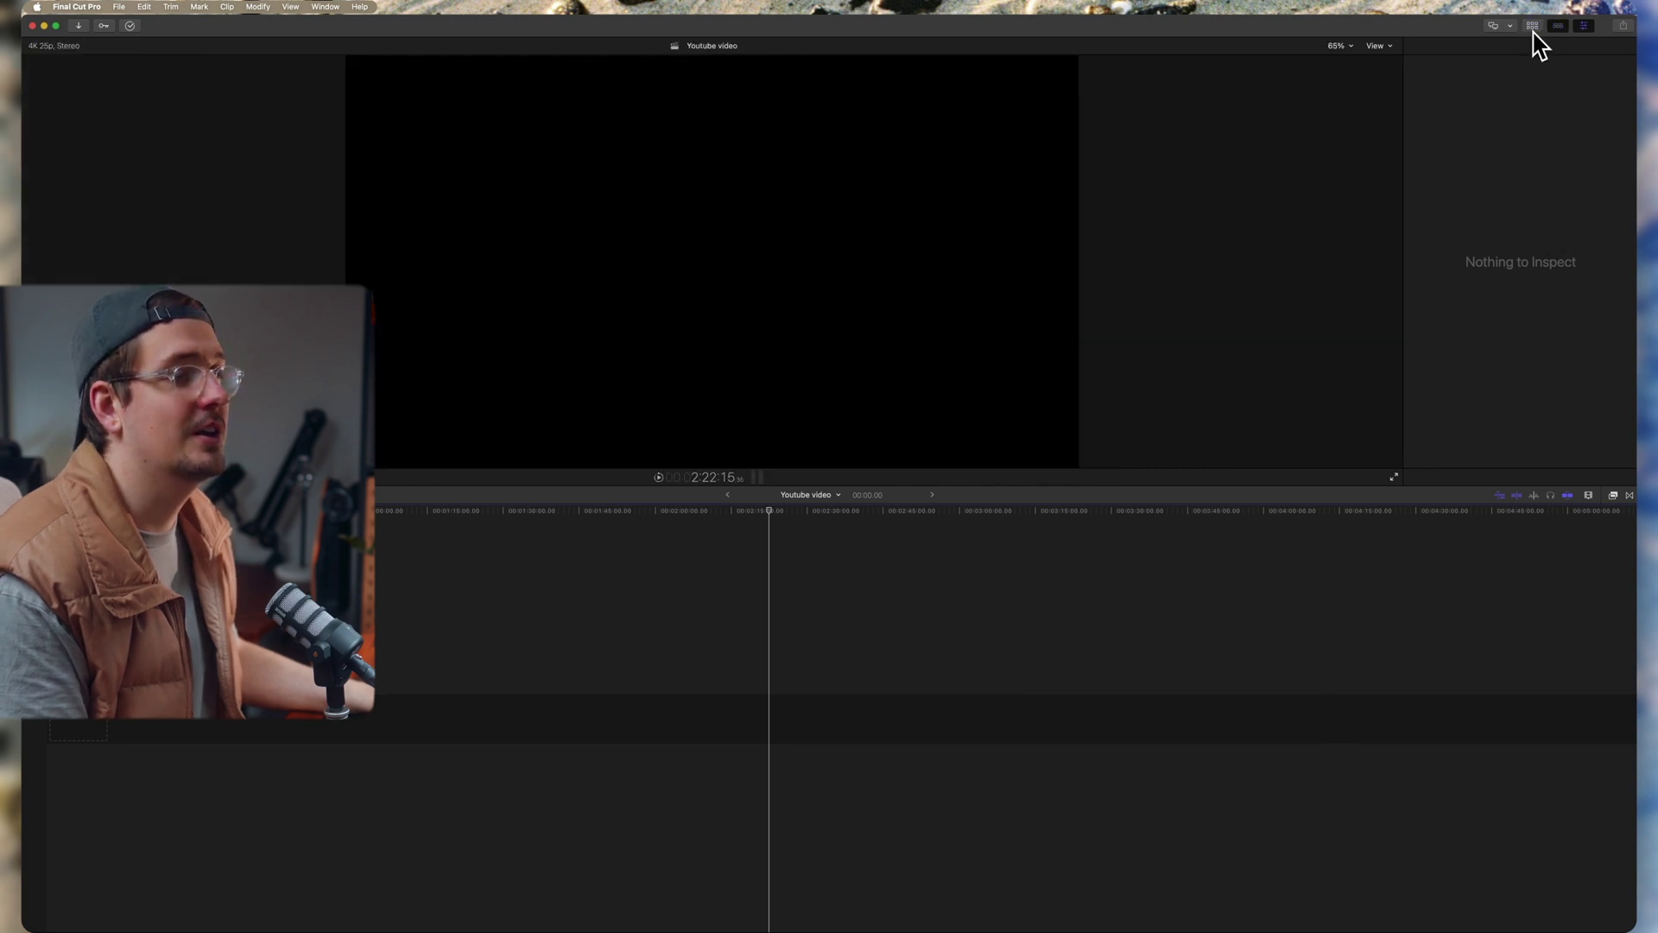
{"action": "left_click", "coordinate": [1531, 27]}
{"action": "left_click", "coordinate": [1533, 33]}
{"action": "left_click", "coordinate": [1532, 33]}
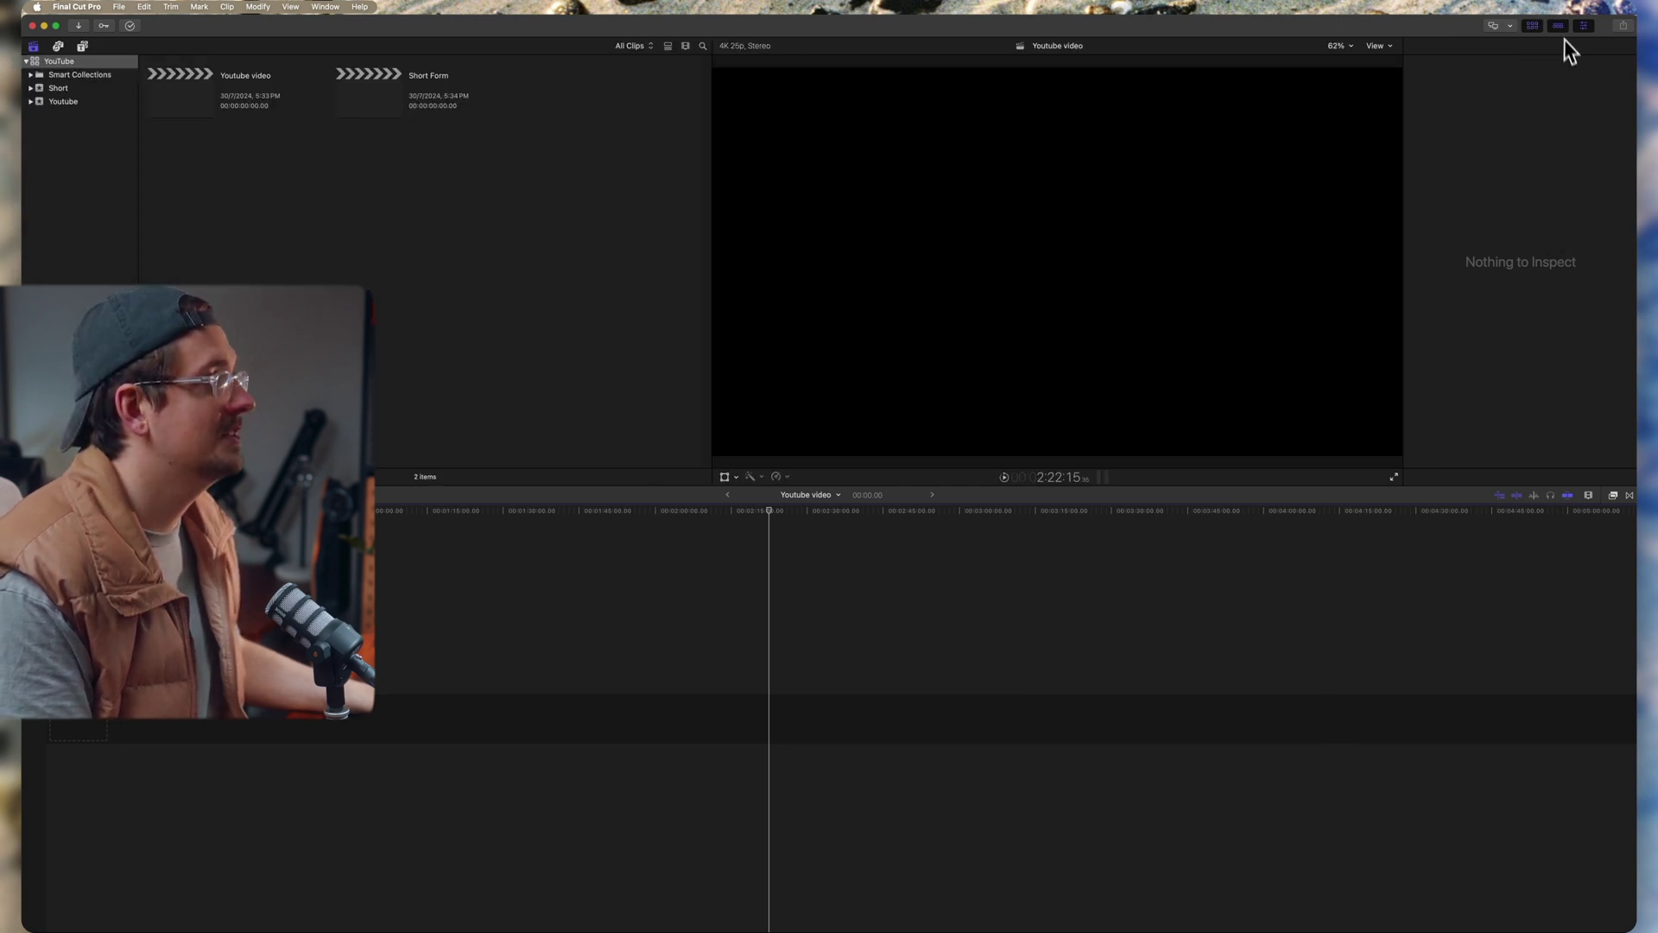
Step: Toggle the timeline panel's visibility to see the viewer fill the height
{"action": "left_click", "coordinate": [1560, 35]}
{"action": "left_click", "coordinate": [1560, 35]}
{"action": "left_click", "coordinate": [1560, 34]}
{"action": "left_click", "coordinate": [1560, 35]}
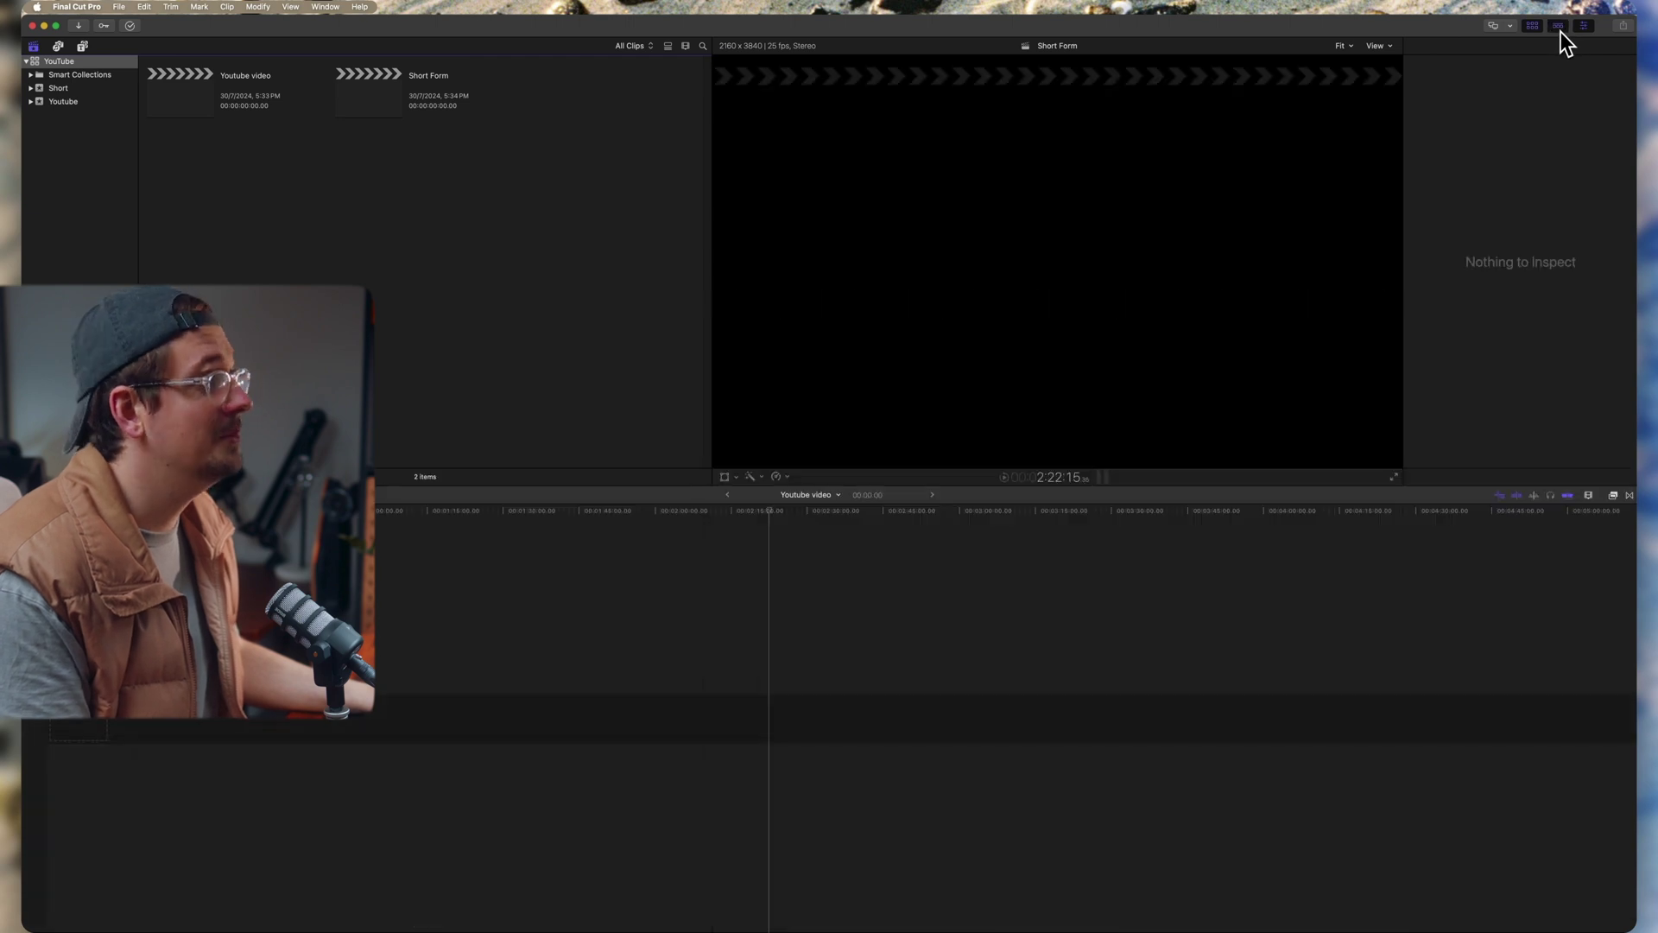
{"action": "left_click", "coordinate": [1560, 35]}
{"action": "left_click", "coordinate": [1560, 35]}
Step: Toggle the inspector, then hide browser and inspector and bring the browser back
{"action": "left_click", "coordinate": [1586, 29]}
{"action": "left_click", "coordinate": [1586, 29]}
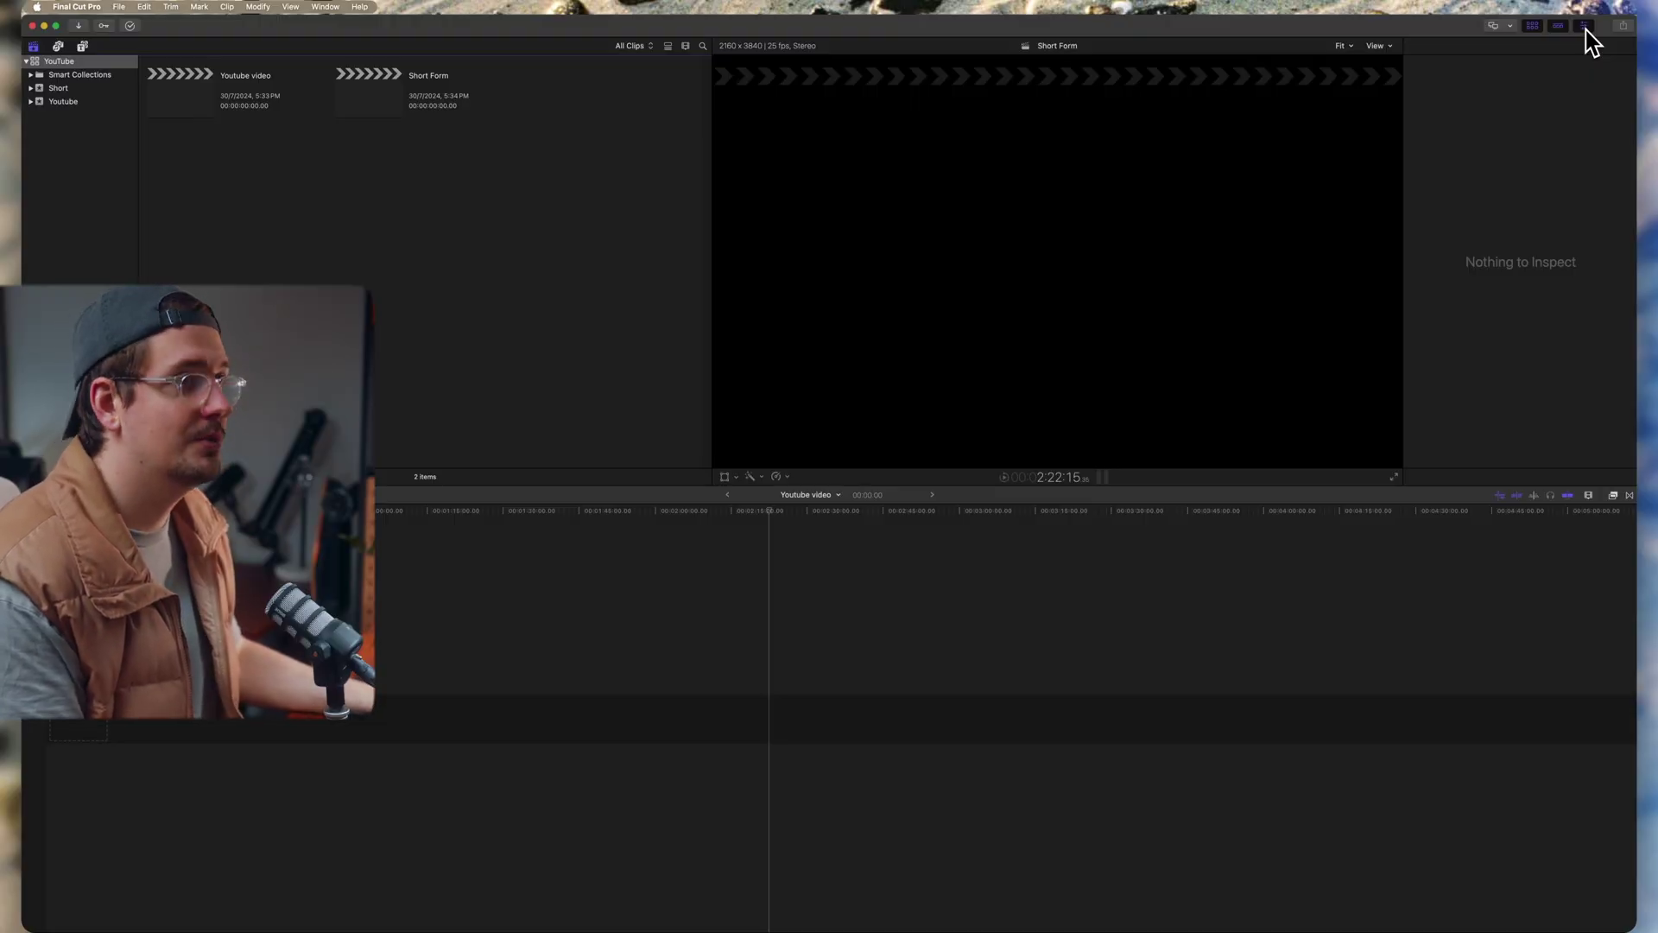
{"action": "left_click", "coordinate": [1534, 26]}
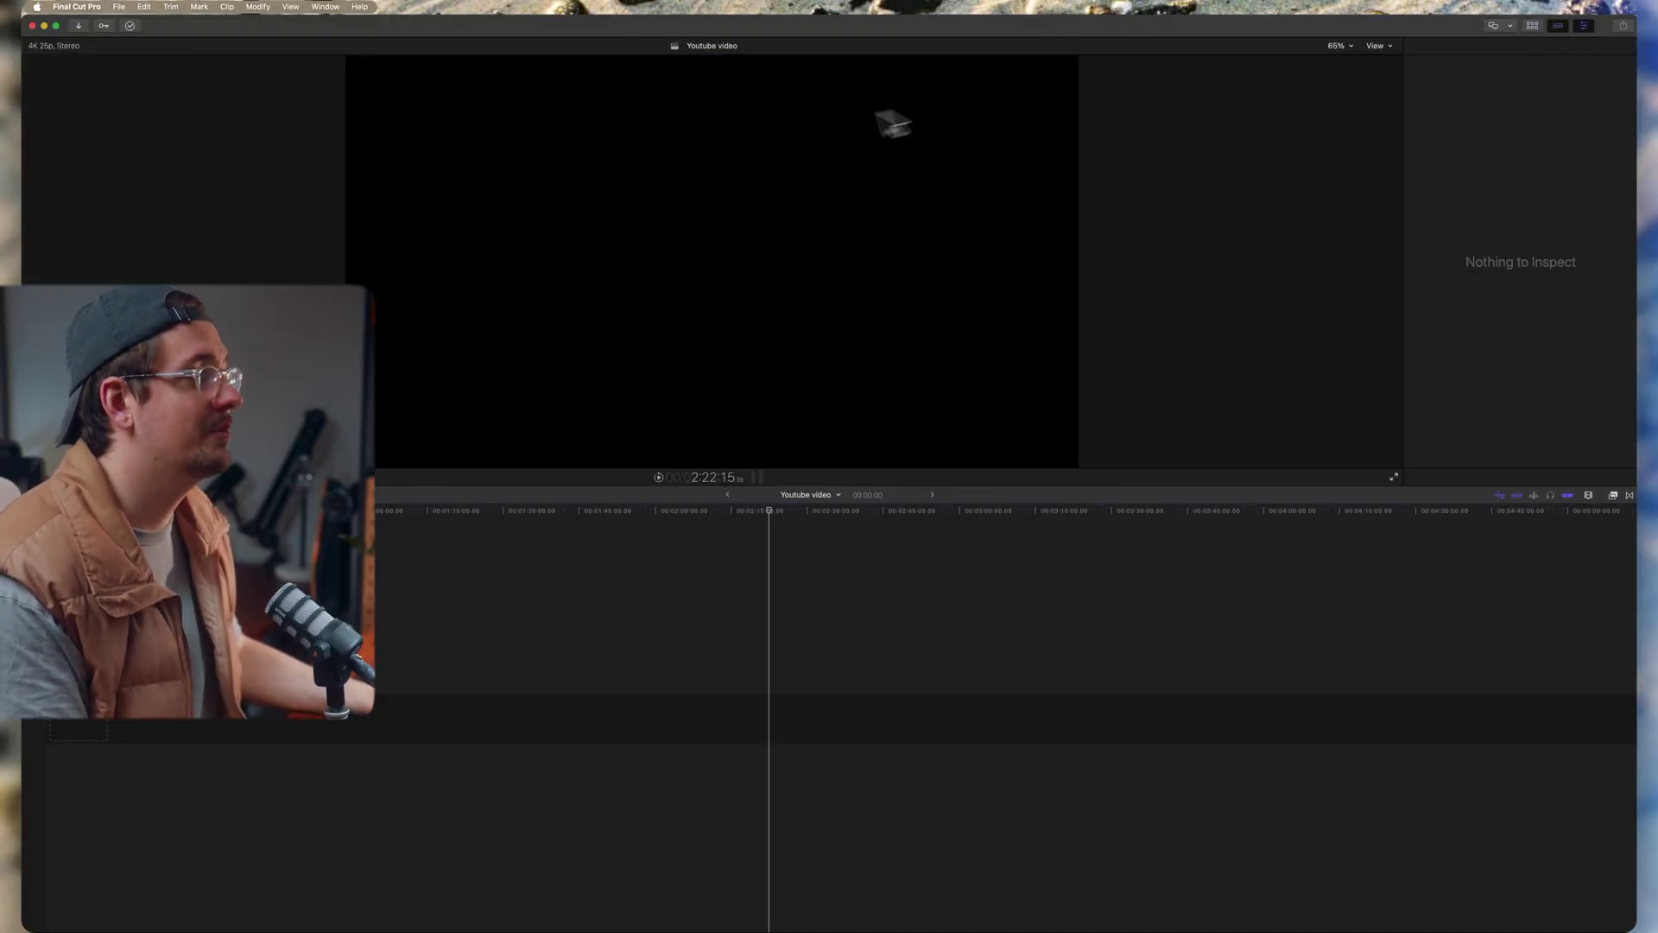
{"action": "left_click", "coordinate": [1584, 25]}
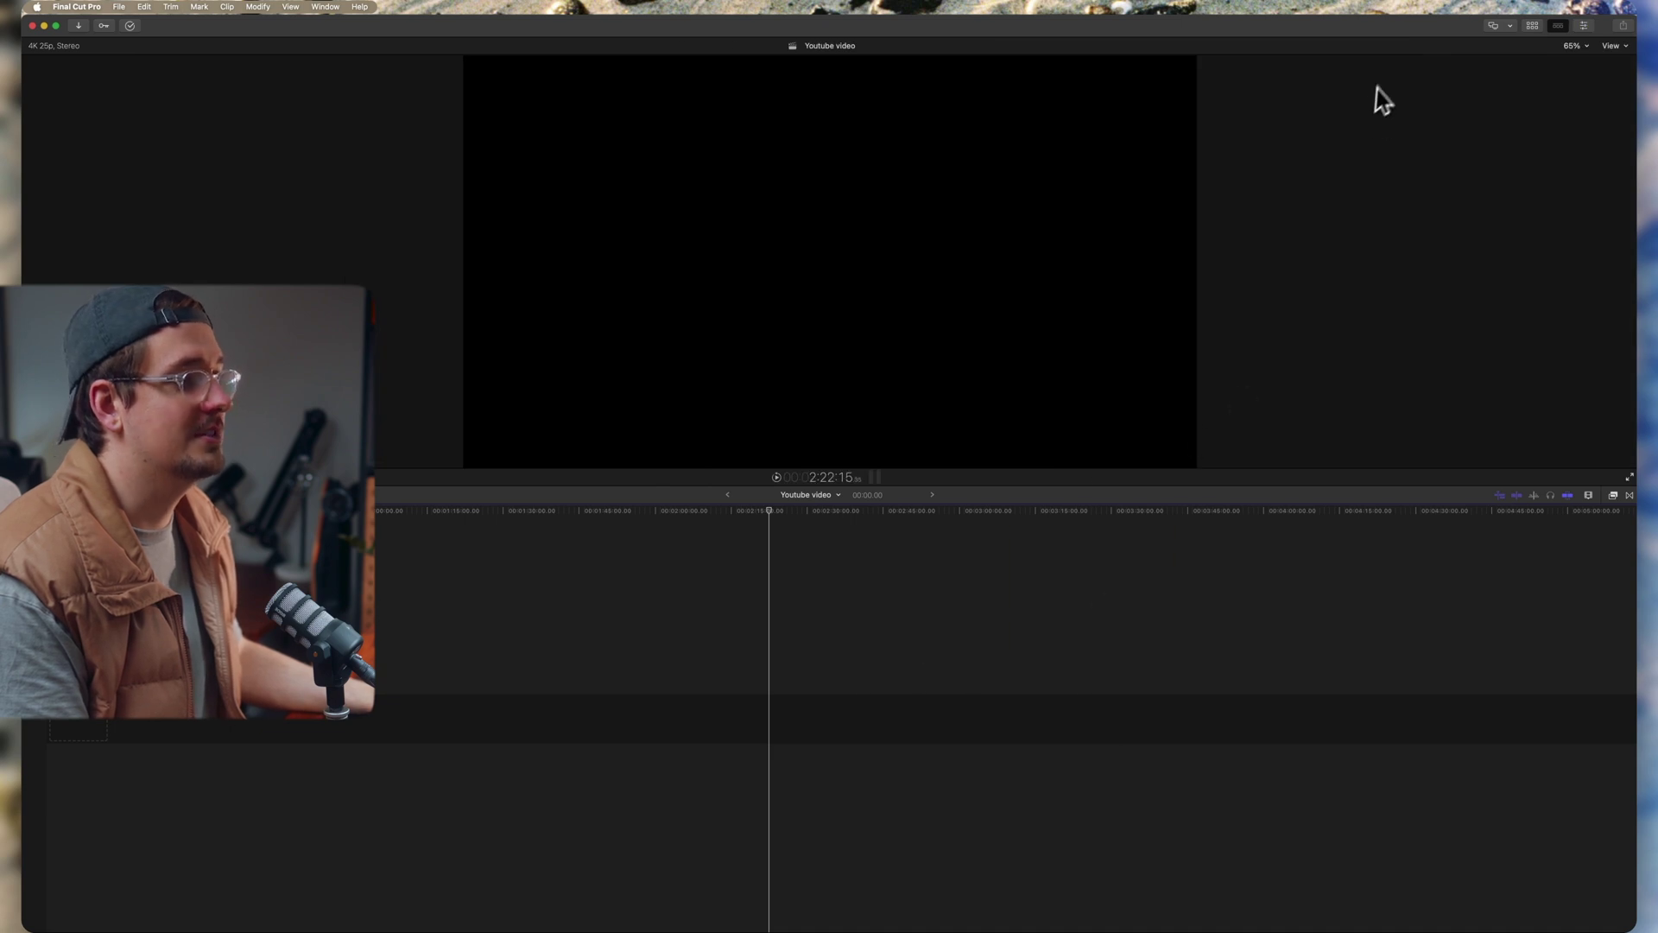
{"action": "left_click", "coordinate": [1534, 26]}
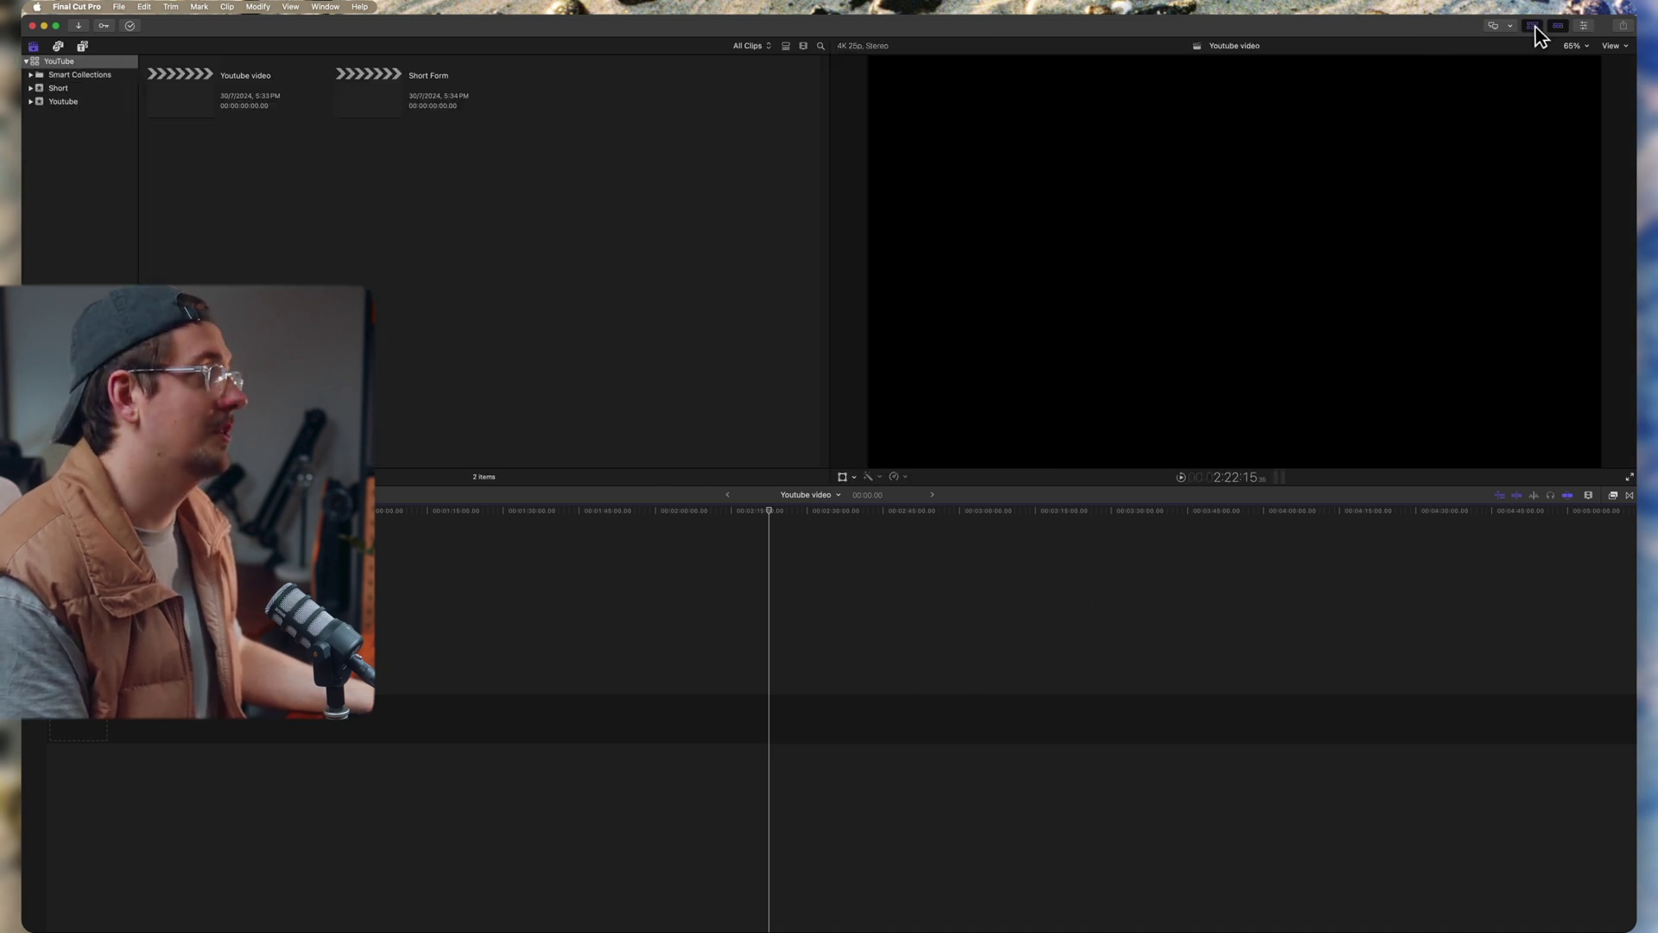
Step: Restore the inspector, shorten the timeline under a bigger viewer, and narrow the browser to stack clips
{"action": "left_click", "coordinate": [1585, 25]}
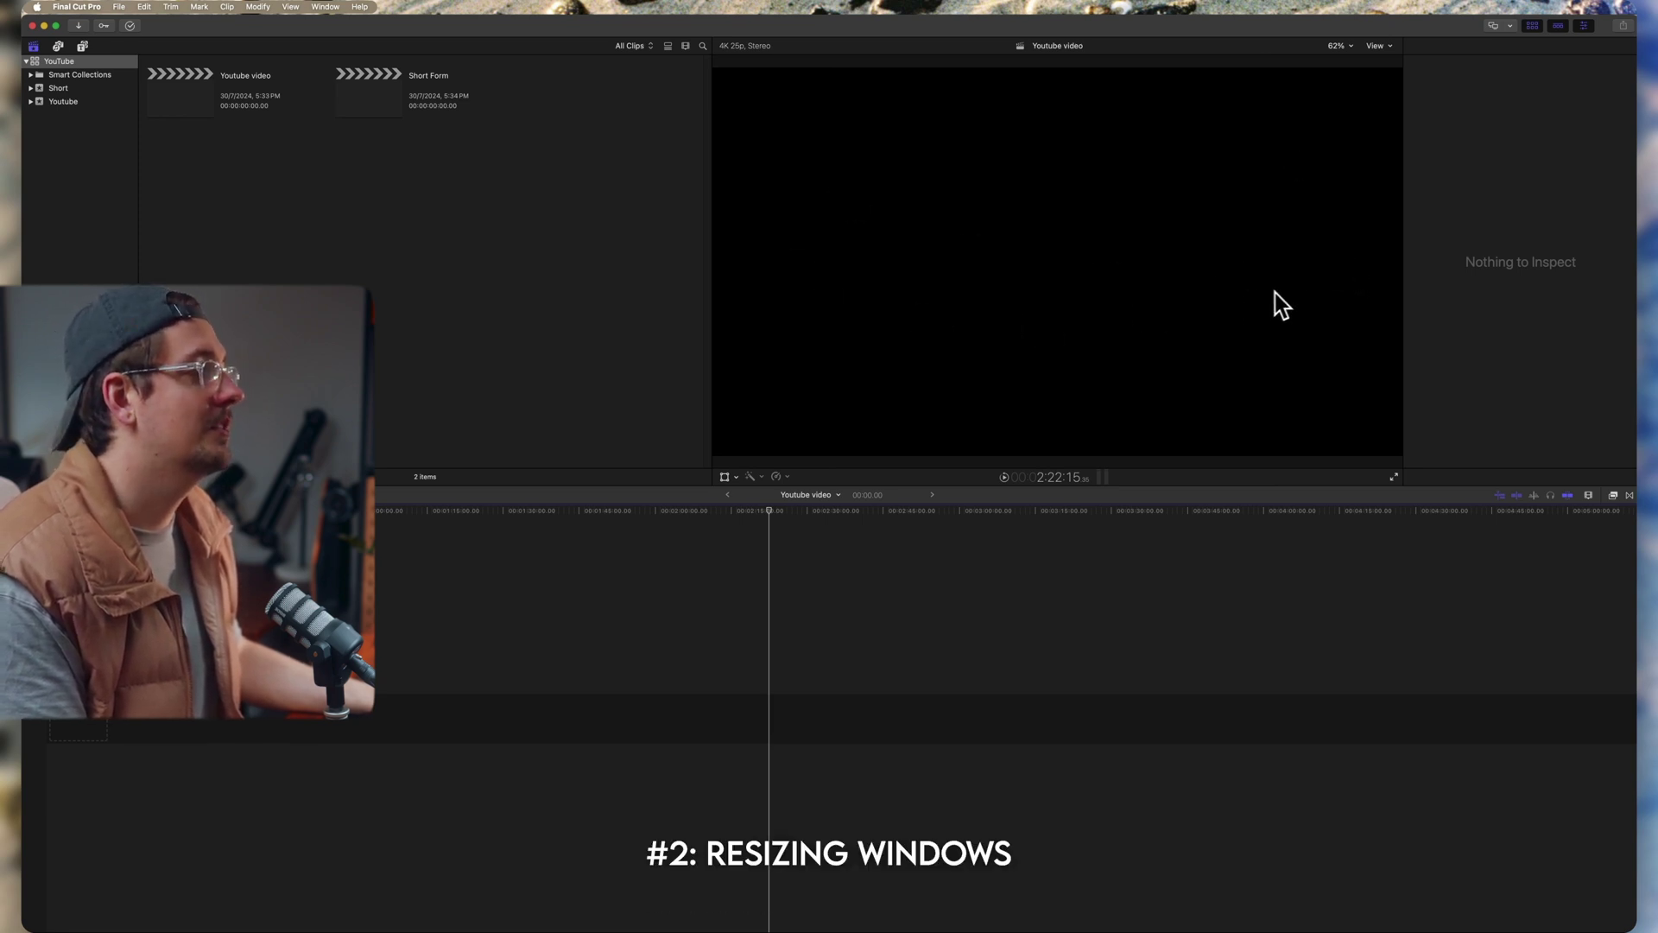
{"action": "left_click_drag", "start_coordinate": [1291, 486], "coordinate": [1332, 656]}
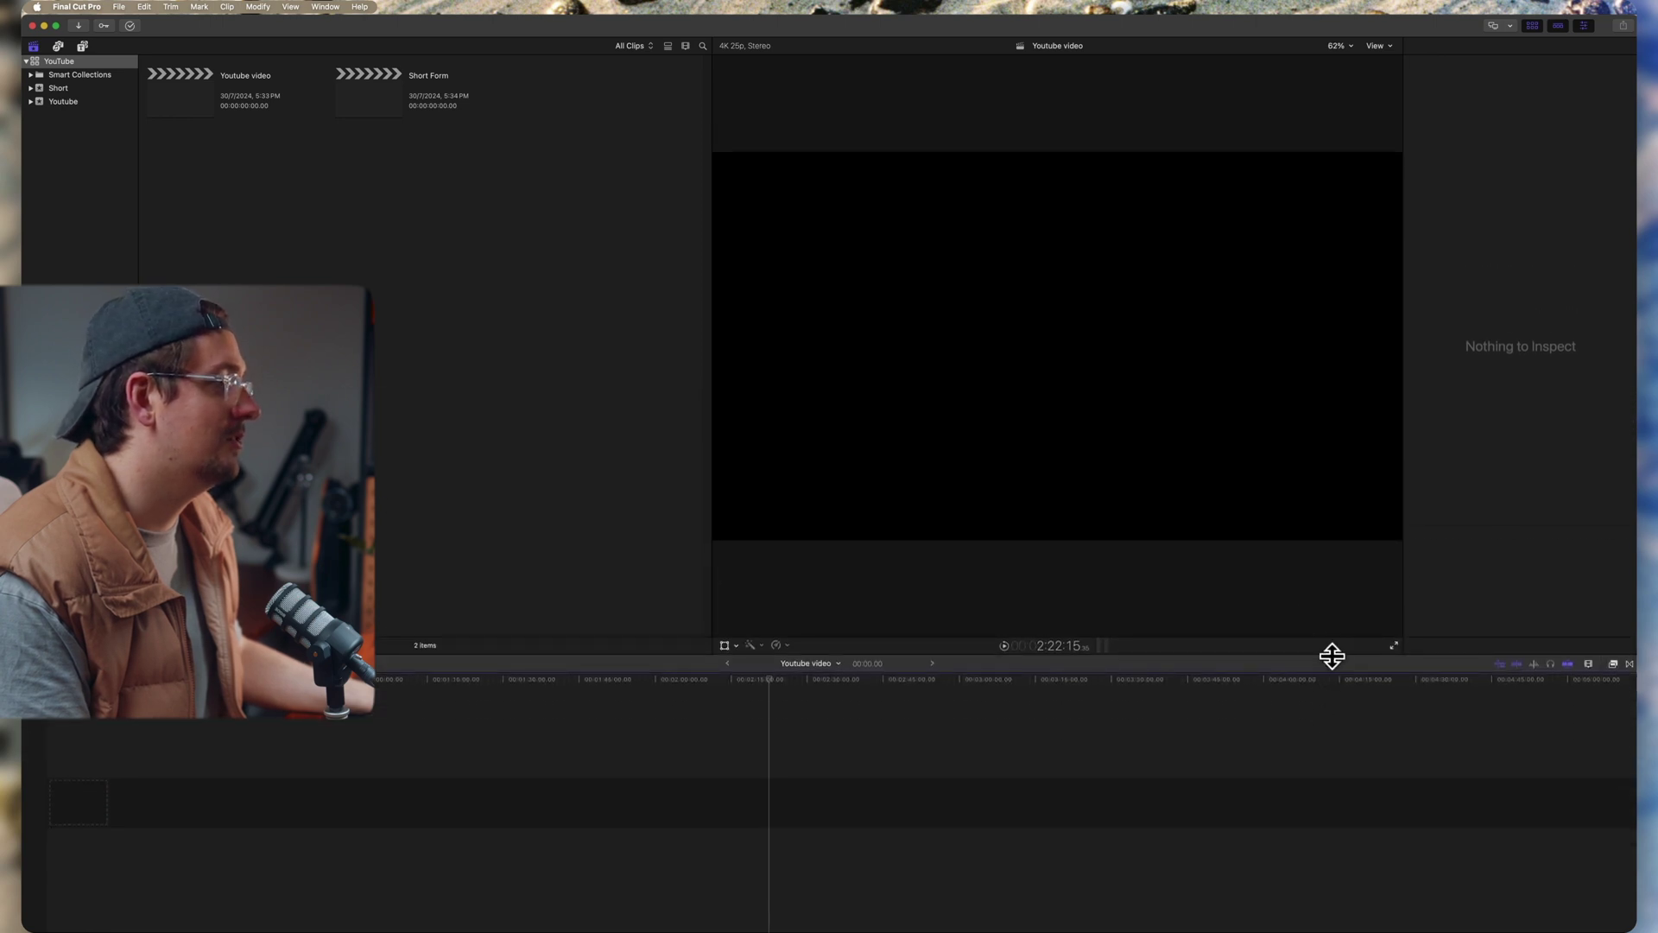
{"action": "left_click_drag", "start_coordinate": [1403, 444], "coordinate": [1334, 425]}
{"action": "left_click_drag", "start_coordinate": [560, 346], "coordinate": [346, 346]}
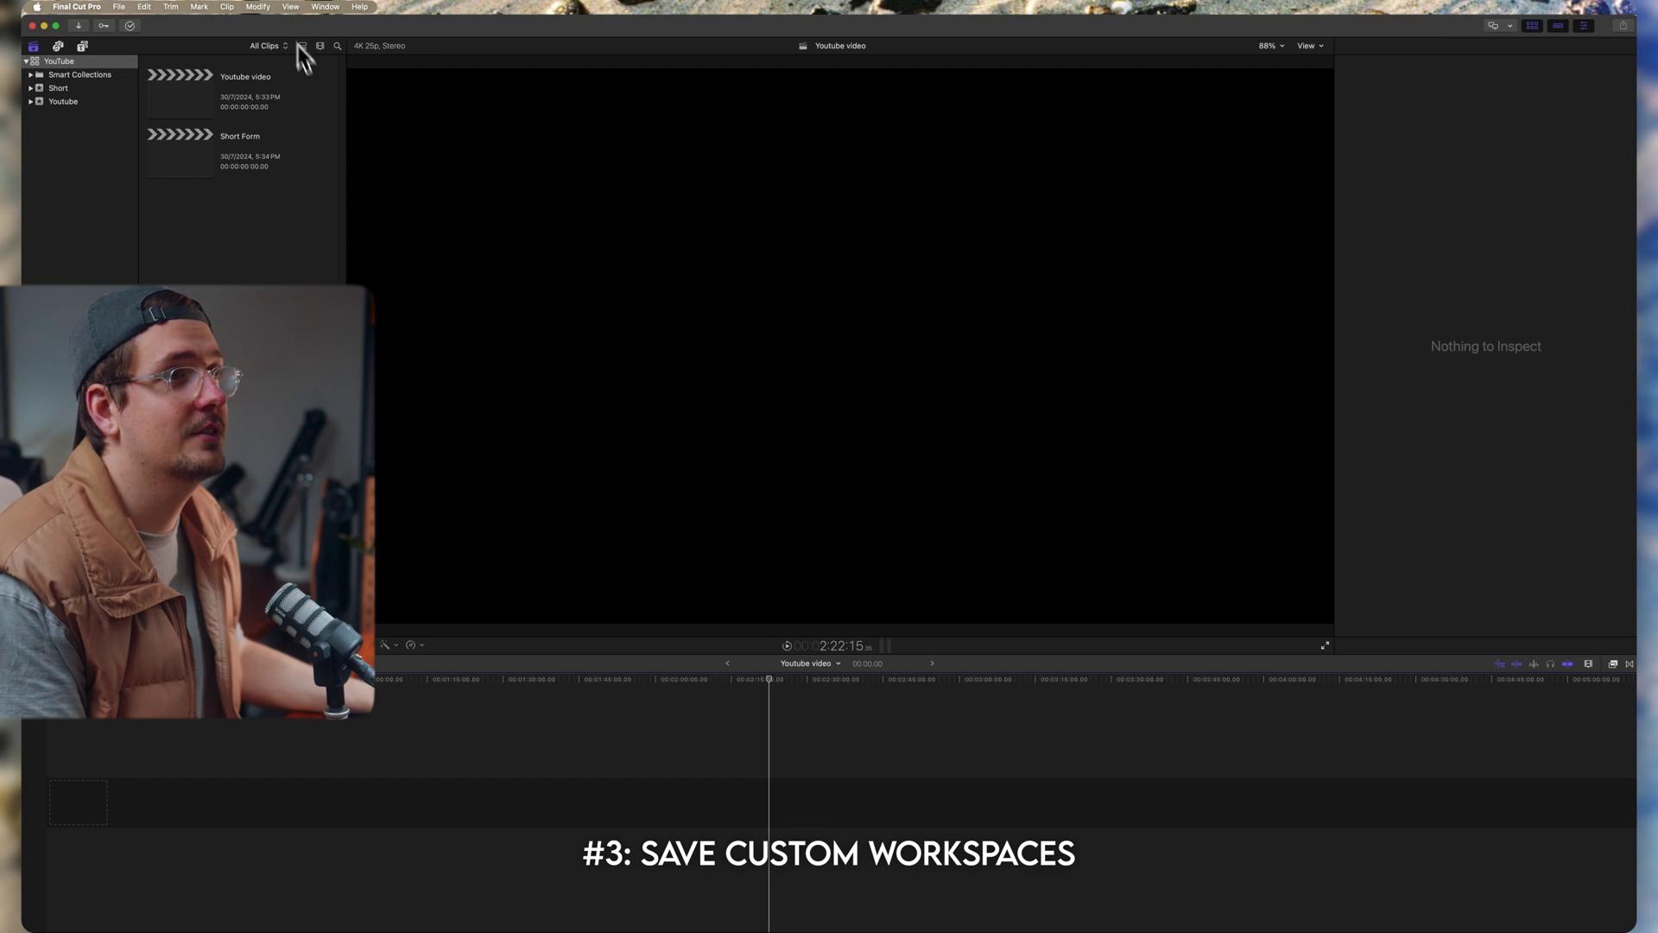
Step: Save the current layout as a new workspace named YouTube
{"action": "left_click", "coordinate": [326, 7]}
{"action": "mouse_move", "coordinate": [390, 219]}
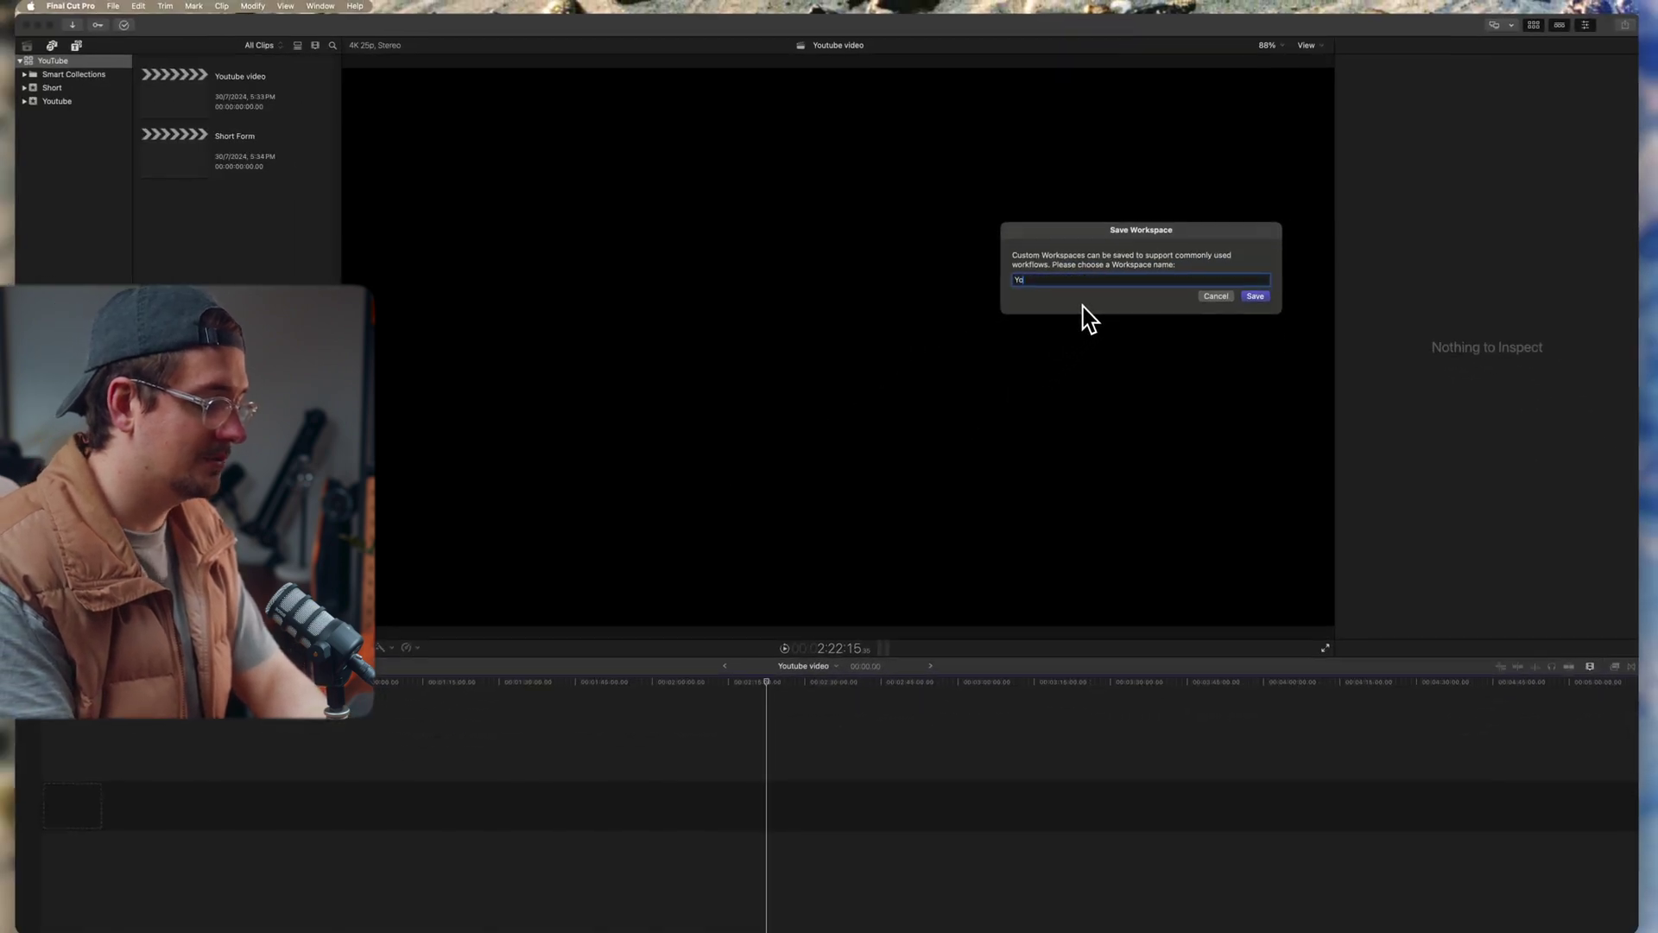
{"action": "key", "text": "Return"}
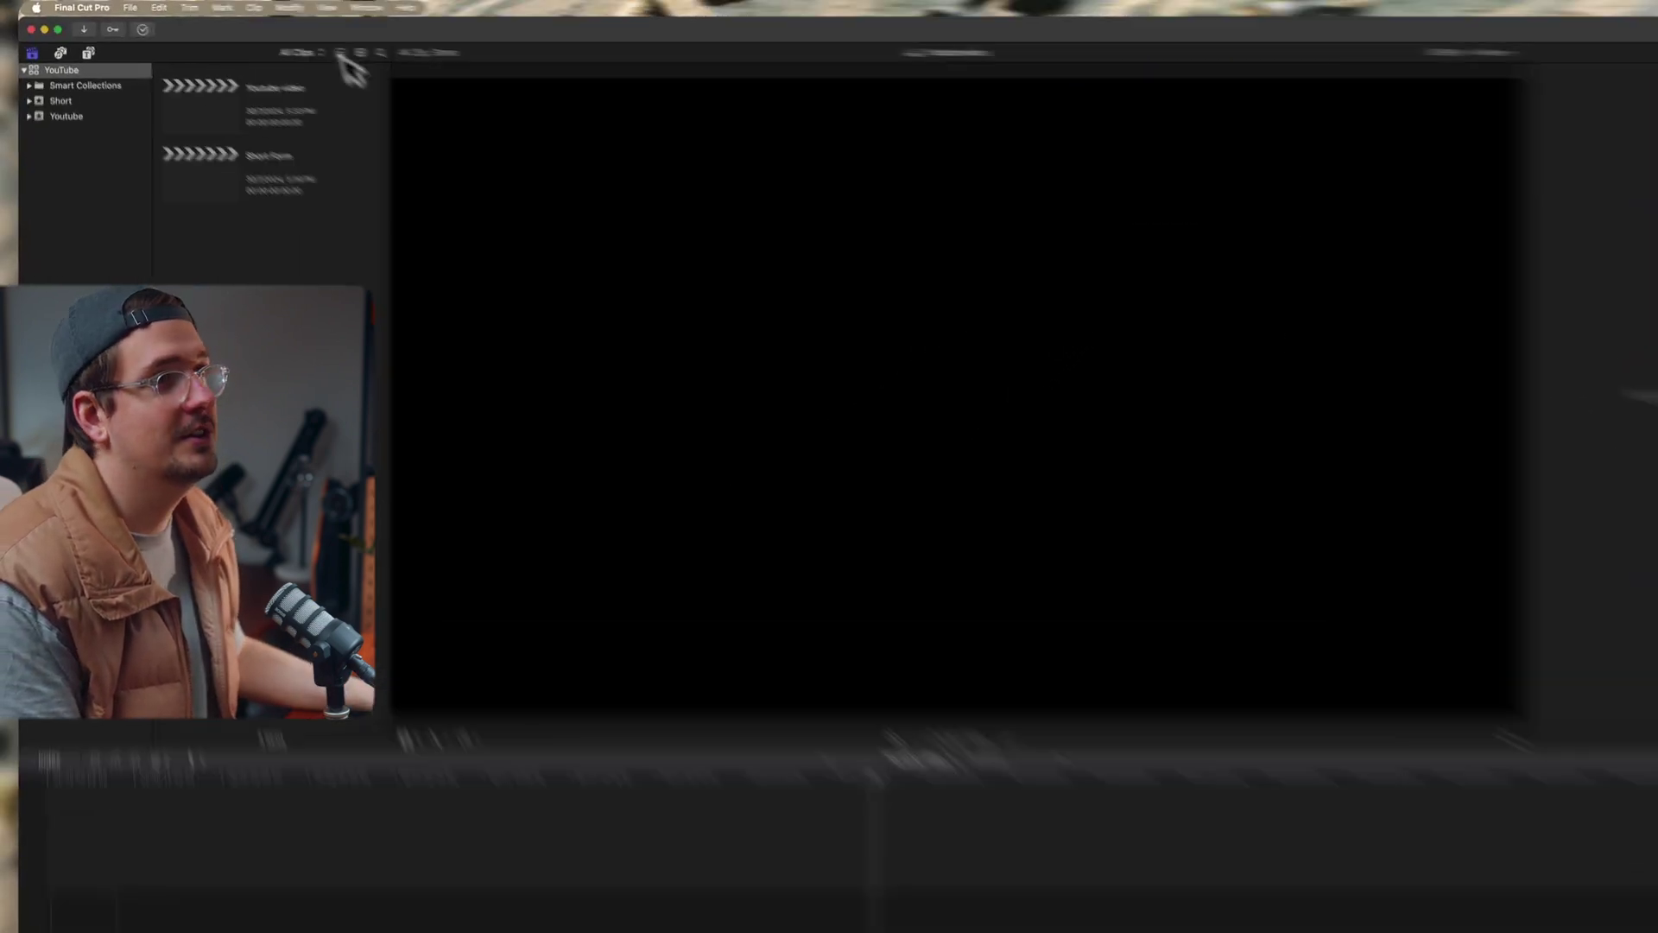
Step: Apply the YouTube workspace from the Workspaces list
{"action": "left_click", "coordinate": [258, 7]}
{"action": "mouse_move", "coordinate": [325, 7]}
{"action": "mouse_move", "coordinate": [773, 445]}
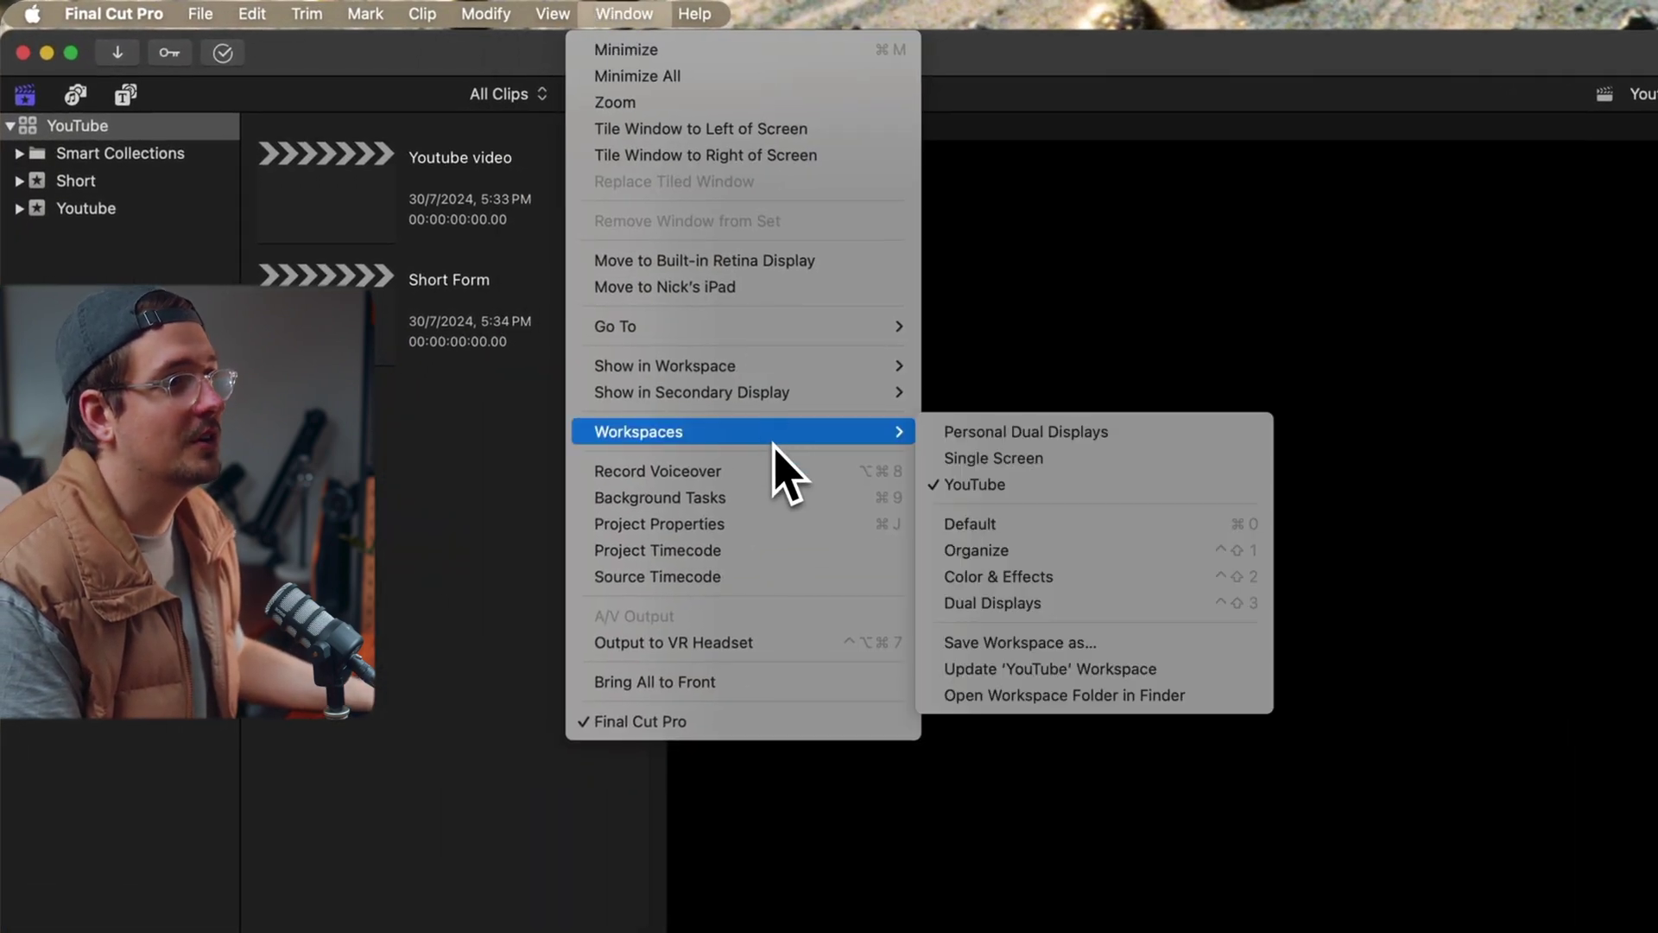
{"action": "left_click", "coordinate": [1052, 495]}
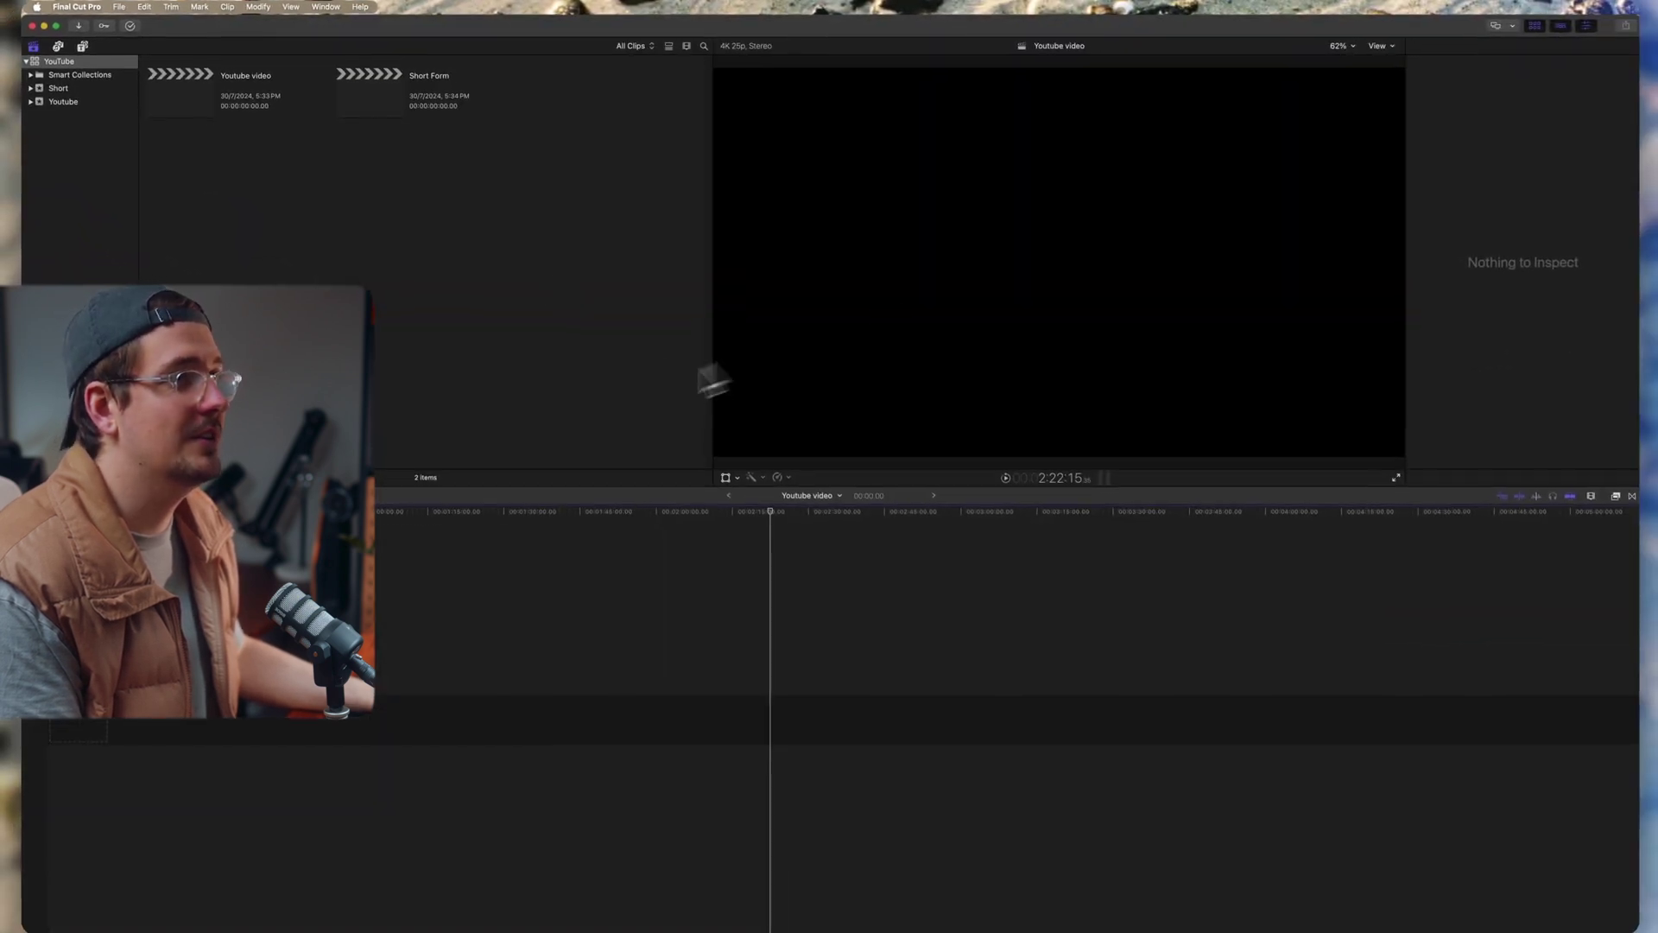
Step: Reapply the saved YouTube workspace from the Window > Workspaces menu
{"action": "left_click", "coordinate": [326, 7]}
{"action": "mouse_move", "coordinate": [412, 217]}
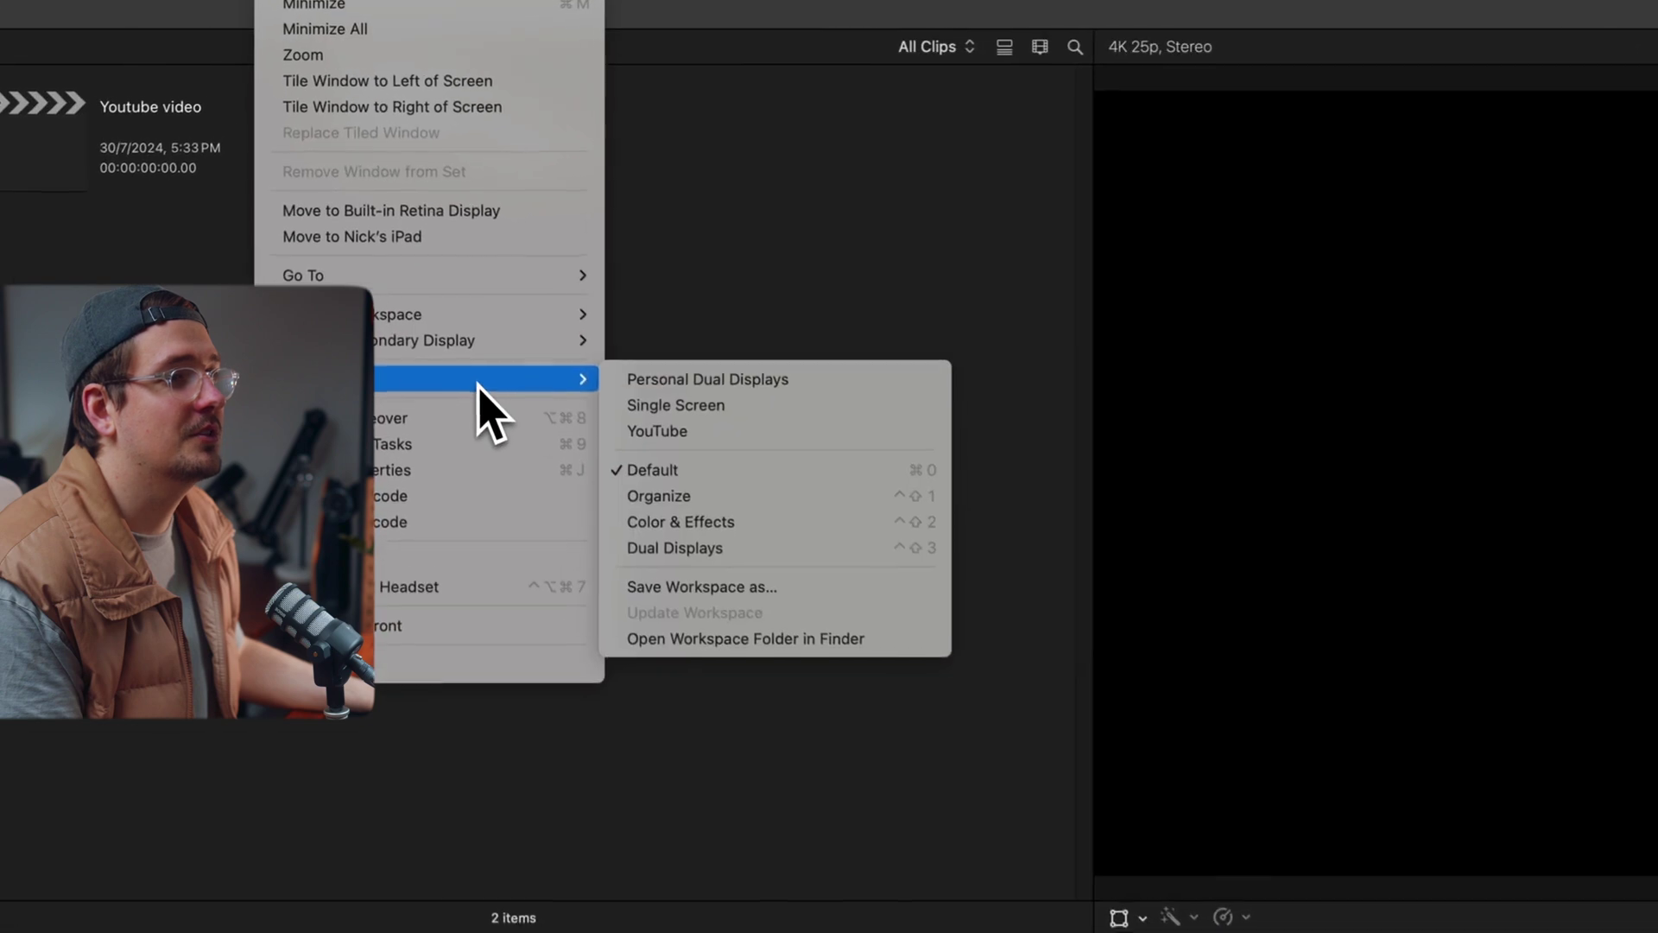
{"action": "left_click", "coordinate": [767, 437]}
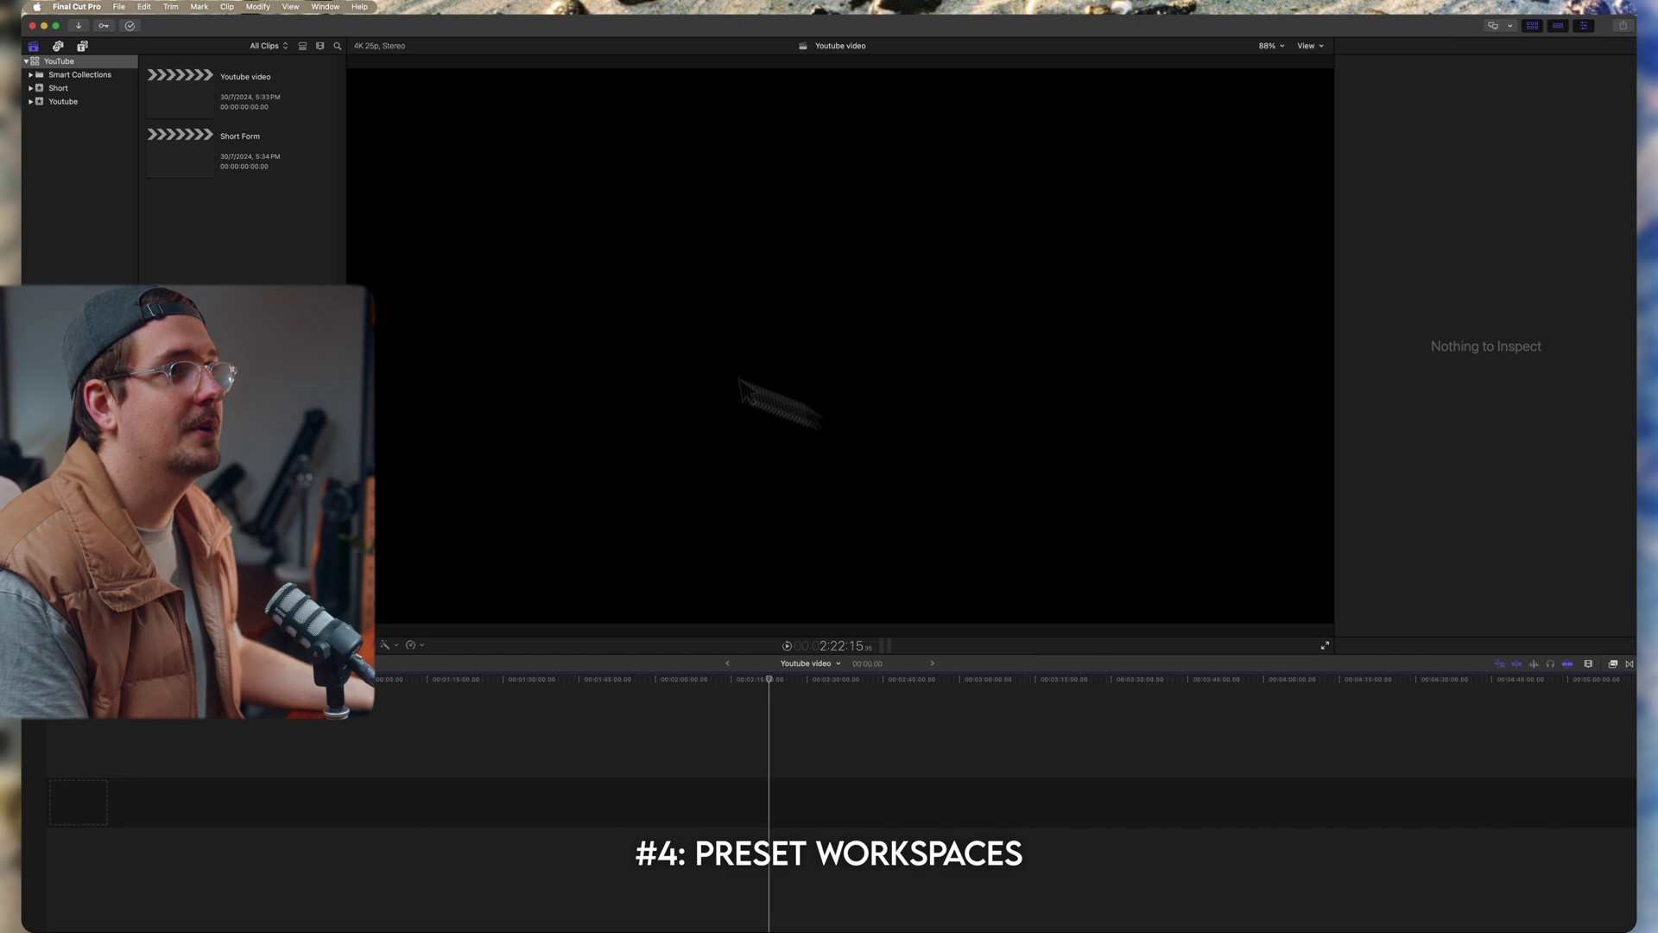
Step: Switch in turn to the Organize, Color & Effects, and Dual Displays preset workspaces
{"action": "left_click", "coordinate": [326, 6]}
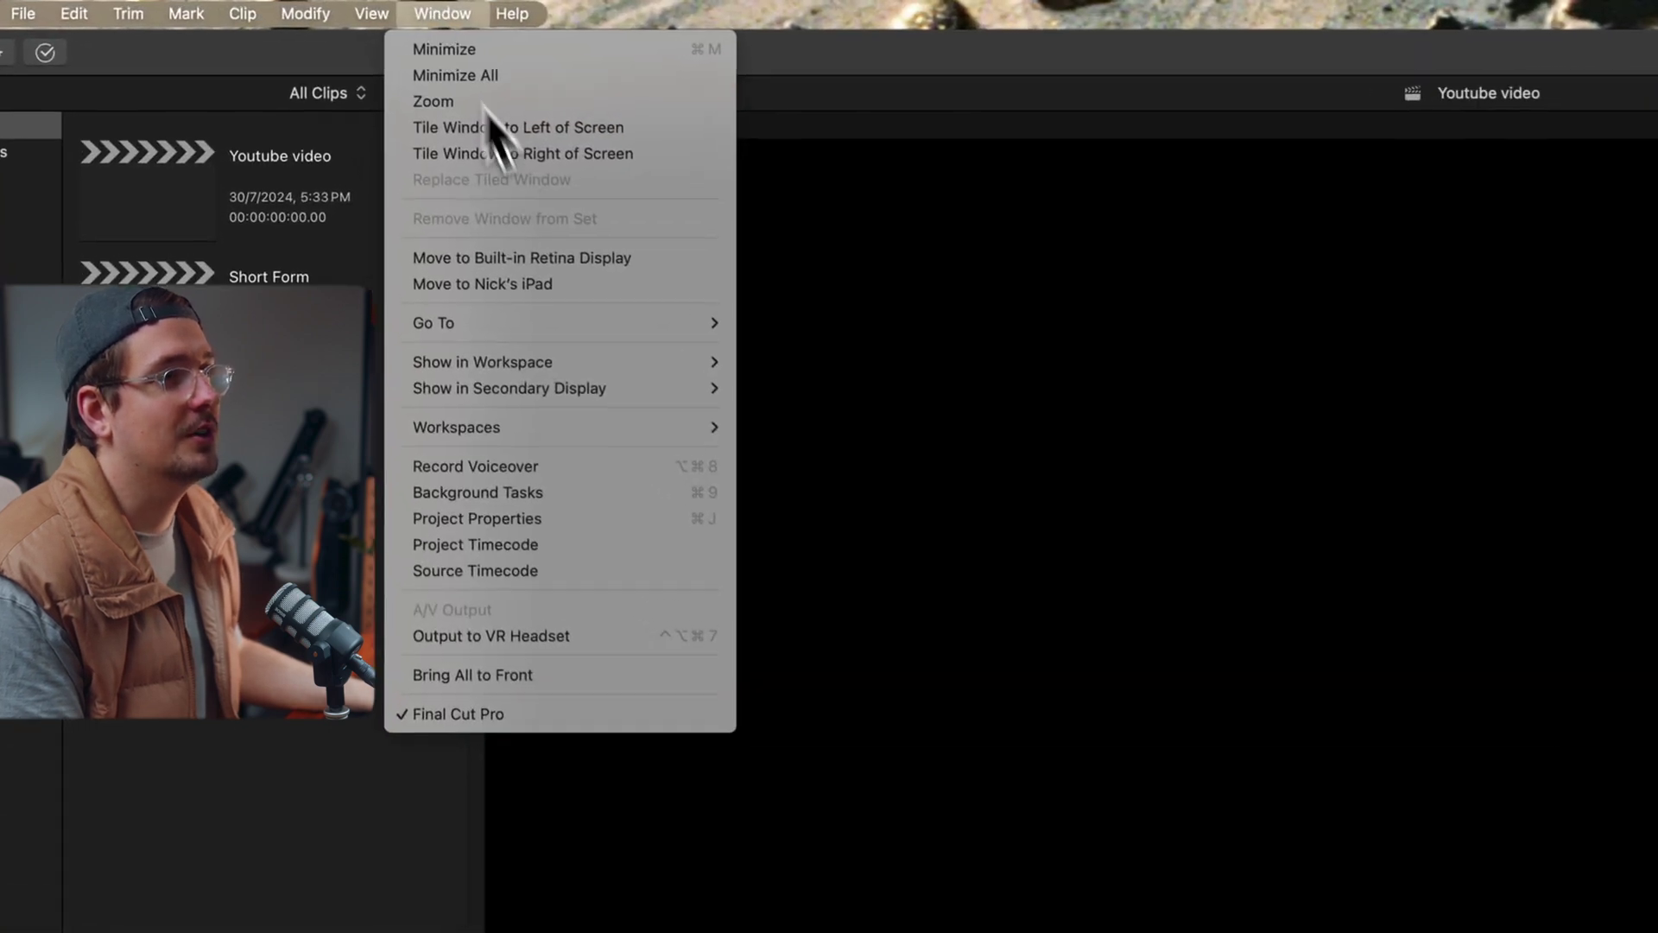
{"action": "mouse_move", "coordinate": [376, 211]}
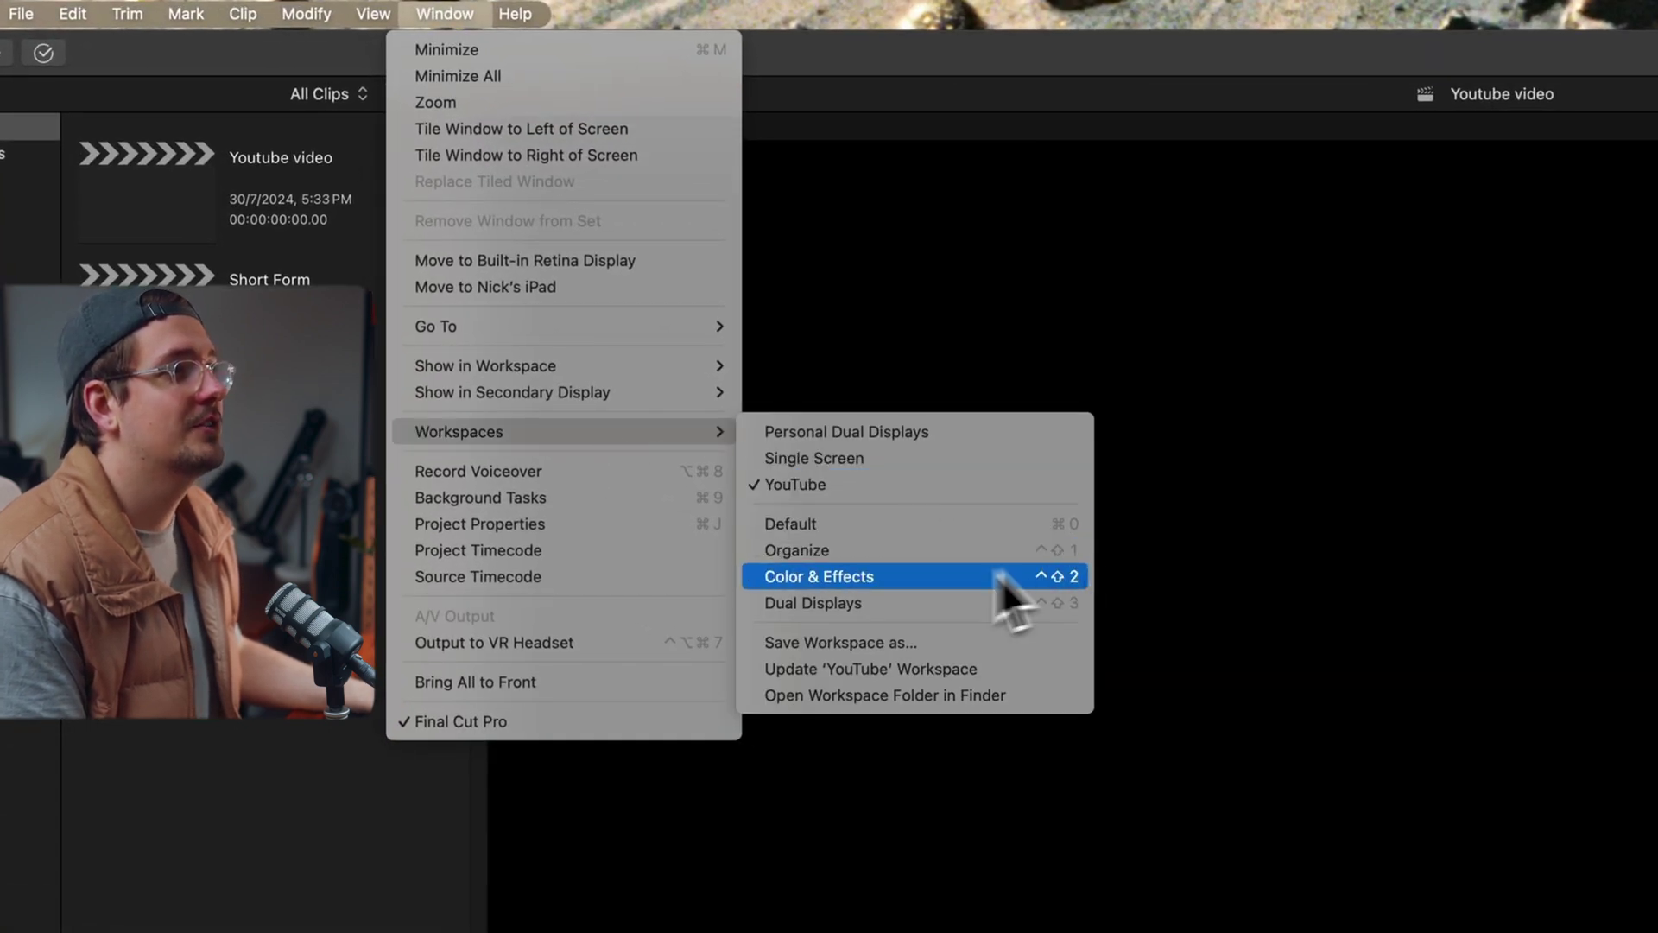
{"action": "left_click", "coordinate": [873, 555]}
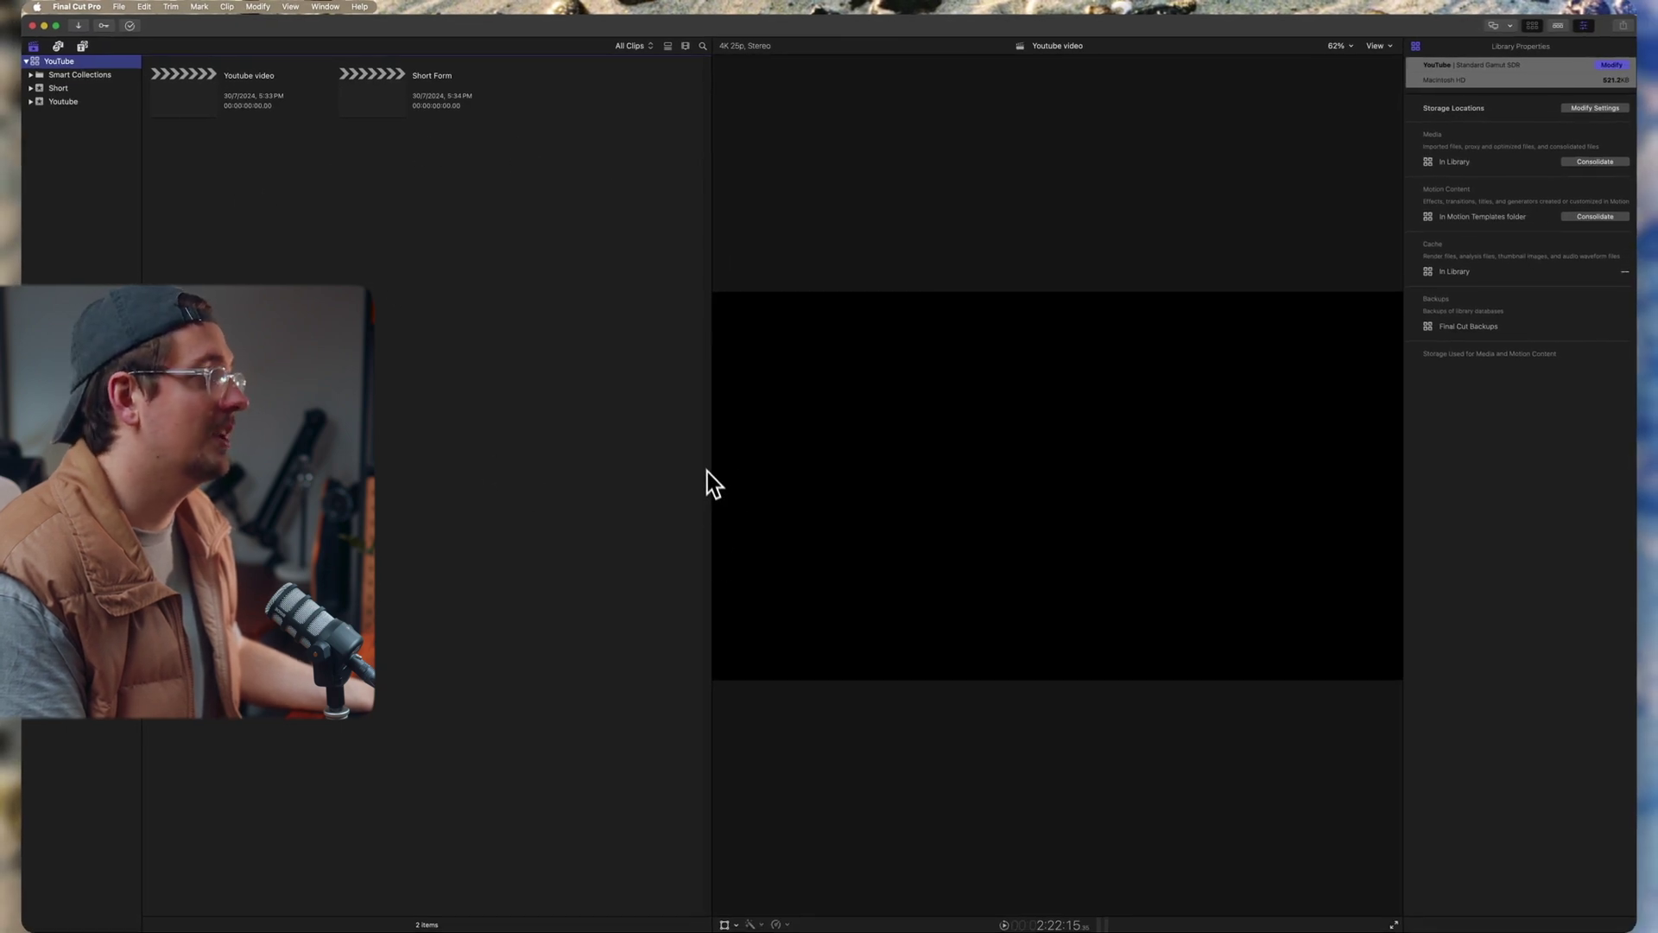
{"action": "left_click", "coordinate": [326, 6]}
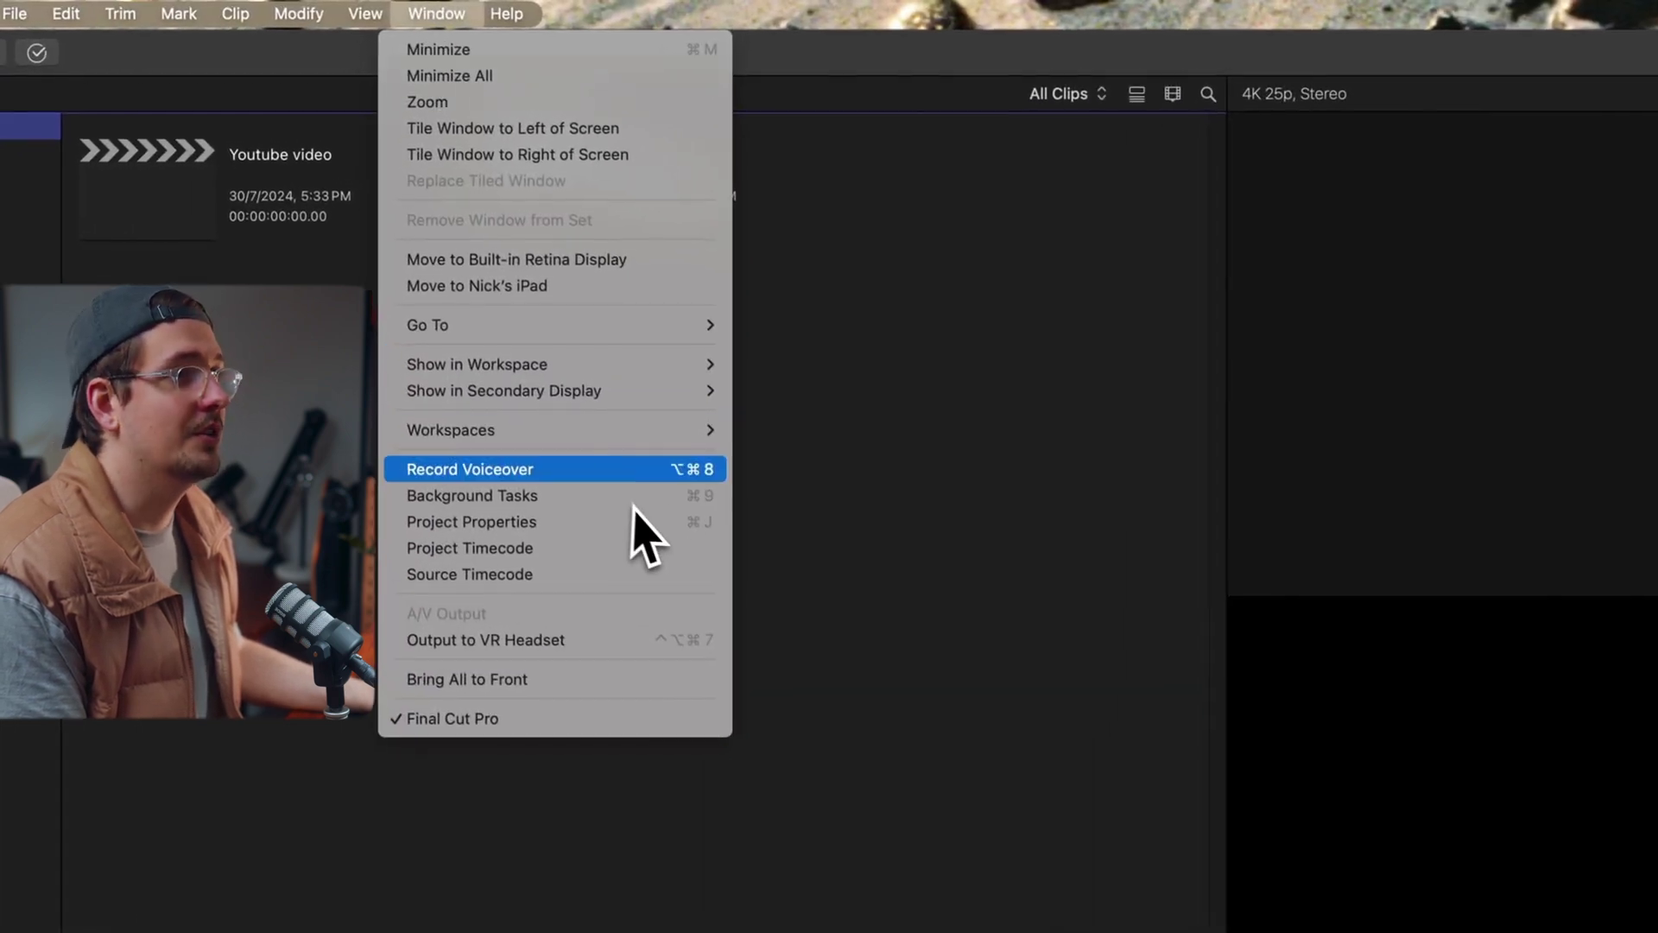
{"action": "mouse_move", "coordinate": [381, 209]}
{"action": "left_click", "coordinate": [560, 283]}
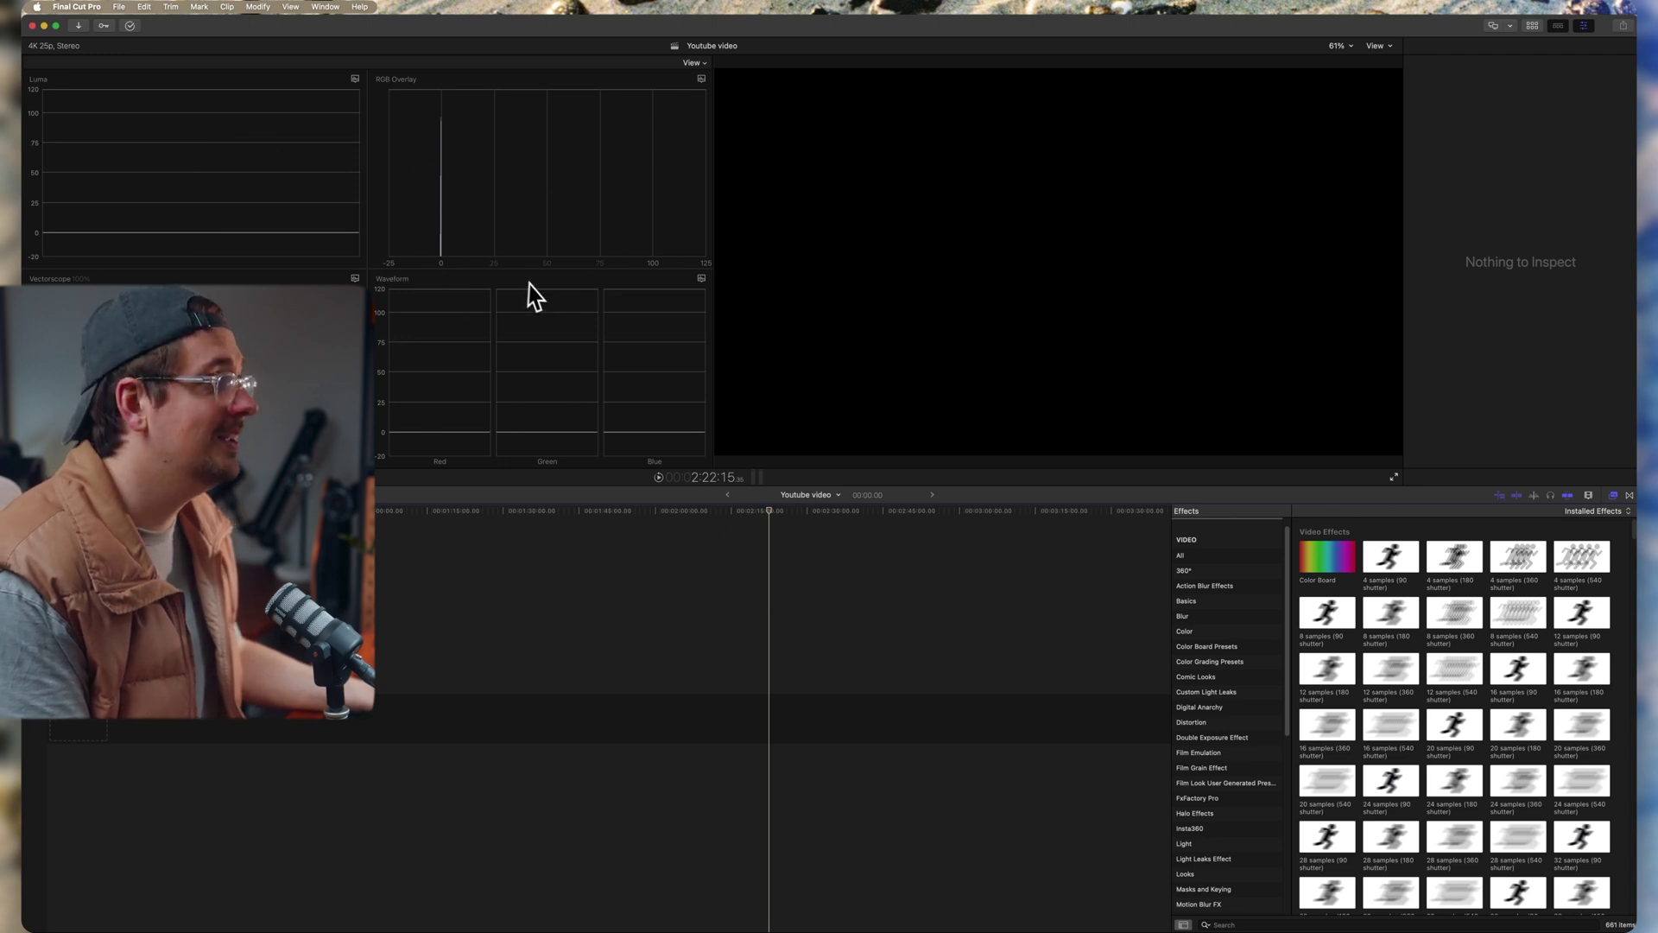
{"action": "left_click", "coordinate": [326, 6]}
{"action": "mouse_move", "coordinate": [383, 209]}
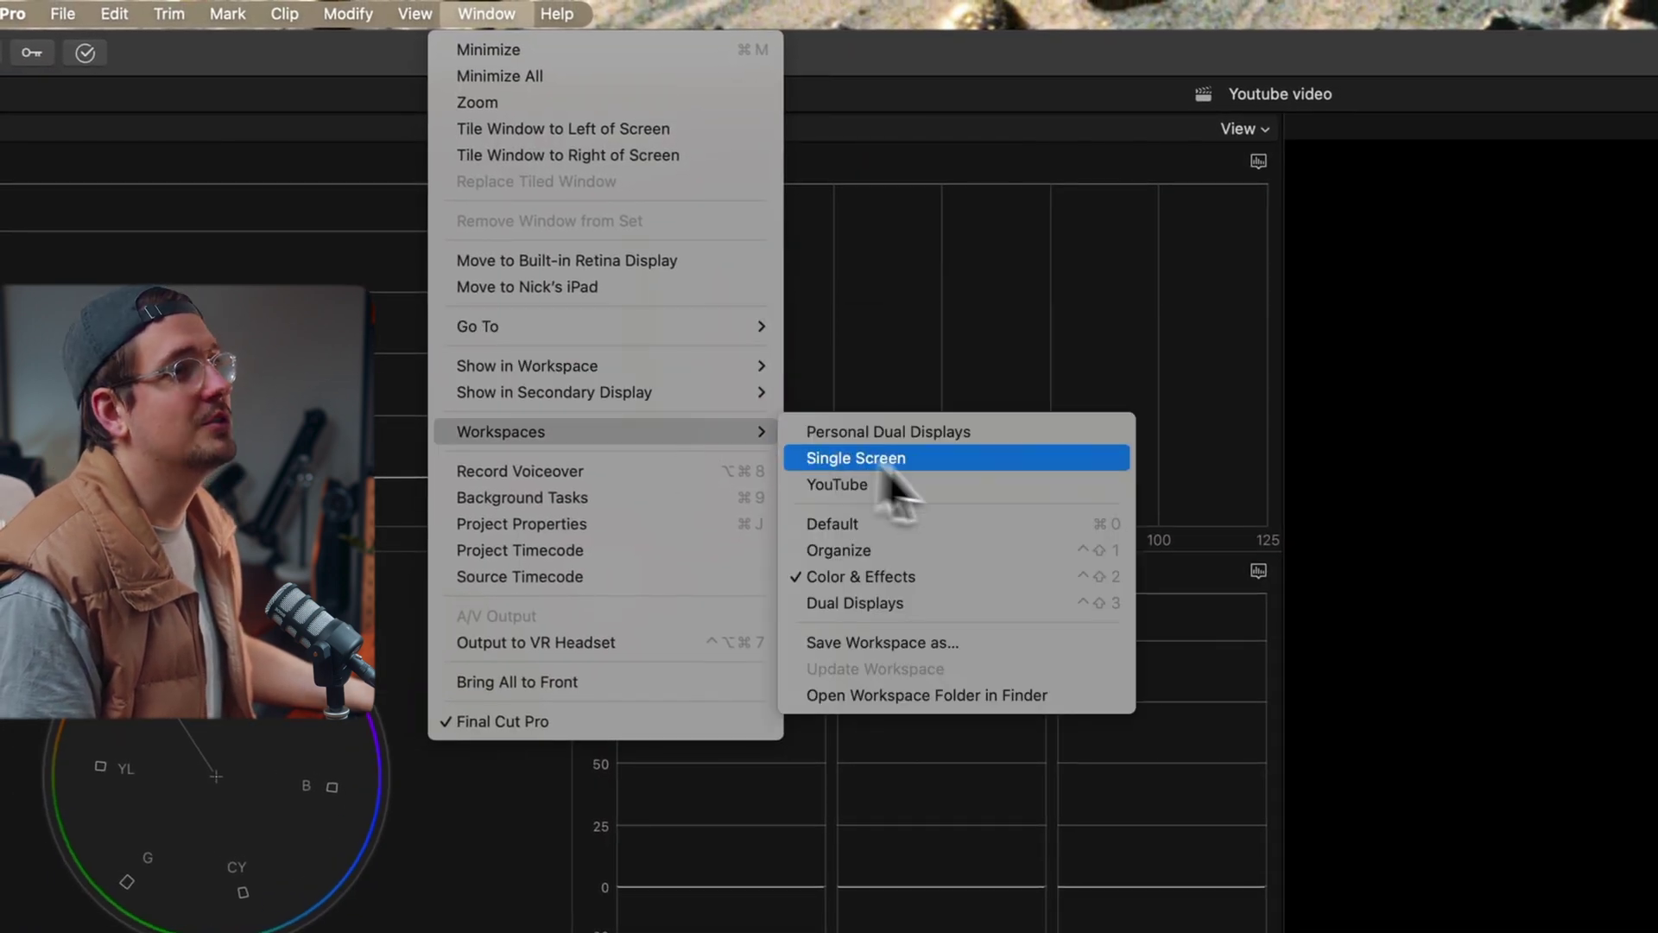
{"action": "left_click", "coordinate": [953, 605]}
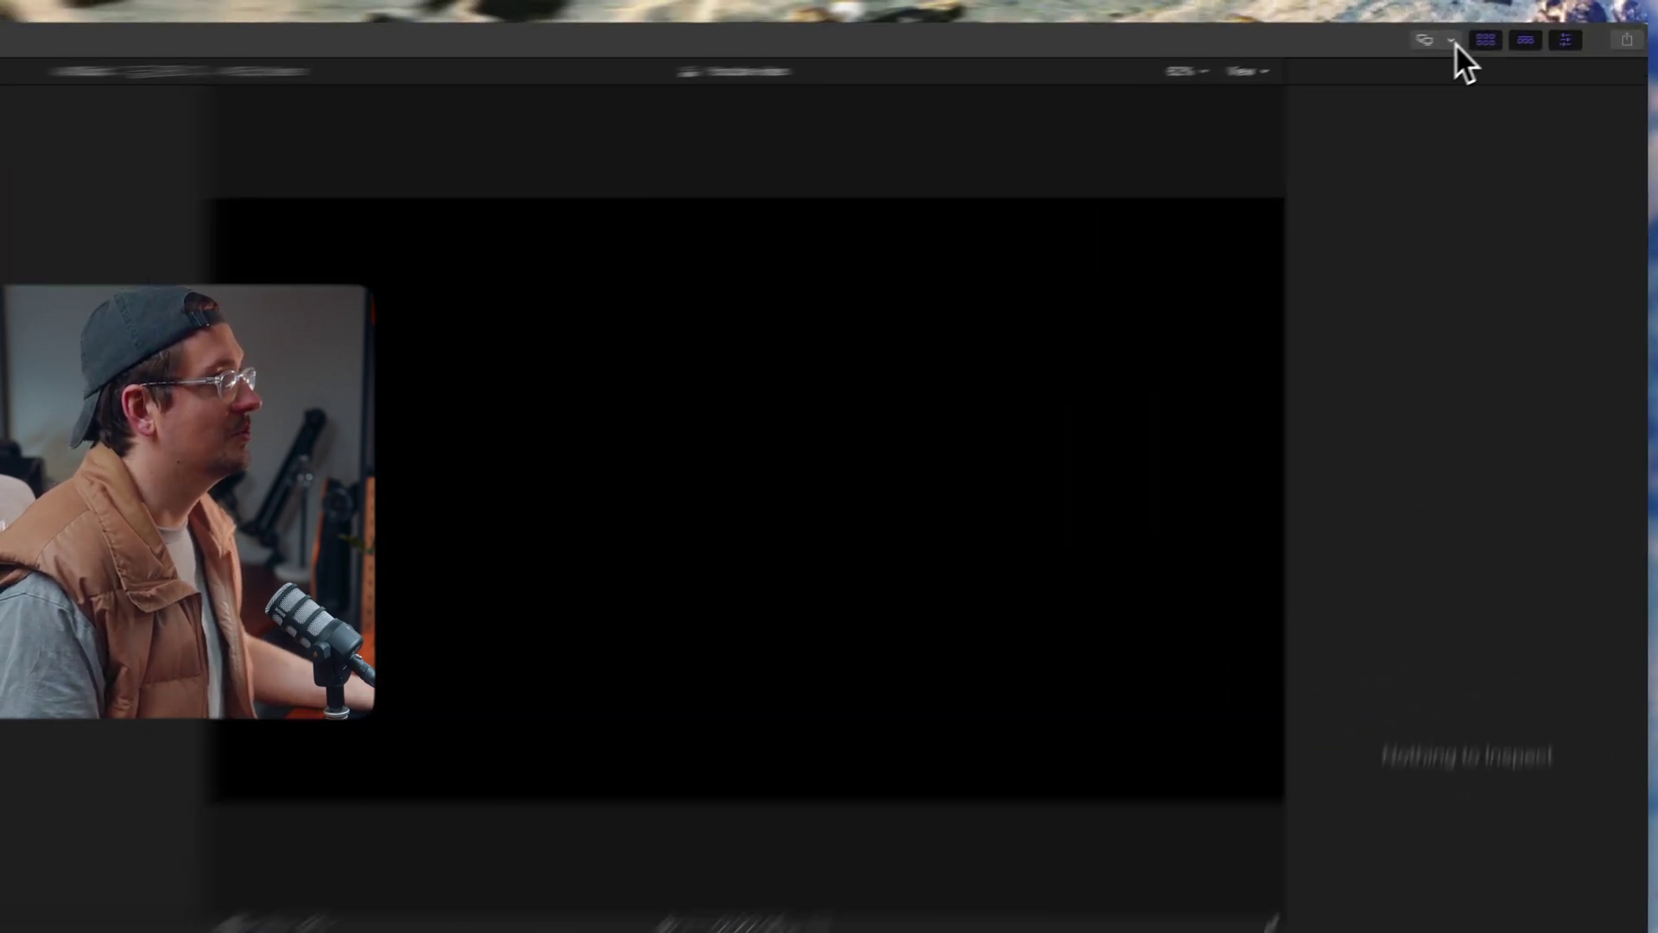
Step: Set the second display to show the Viewer
{"action": "left_click", "coordinate": [1452, 40]}
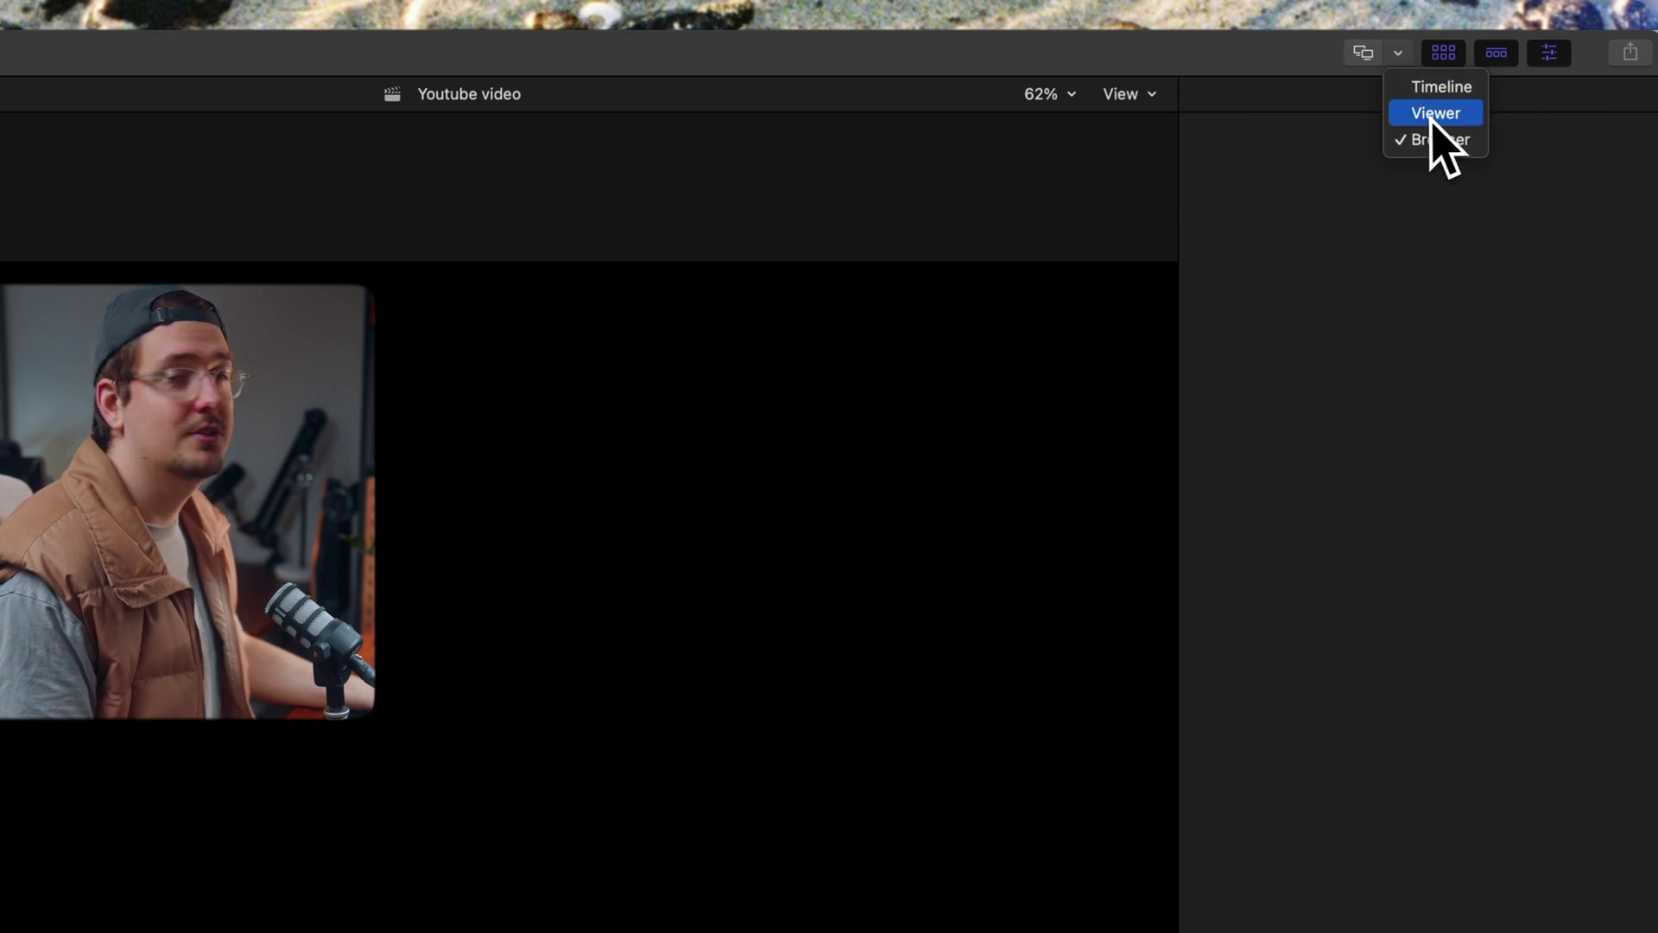
{"action": "left_click", "coordinate": [1434, 113]}
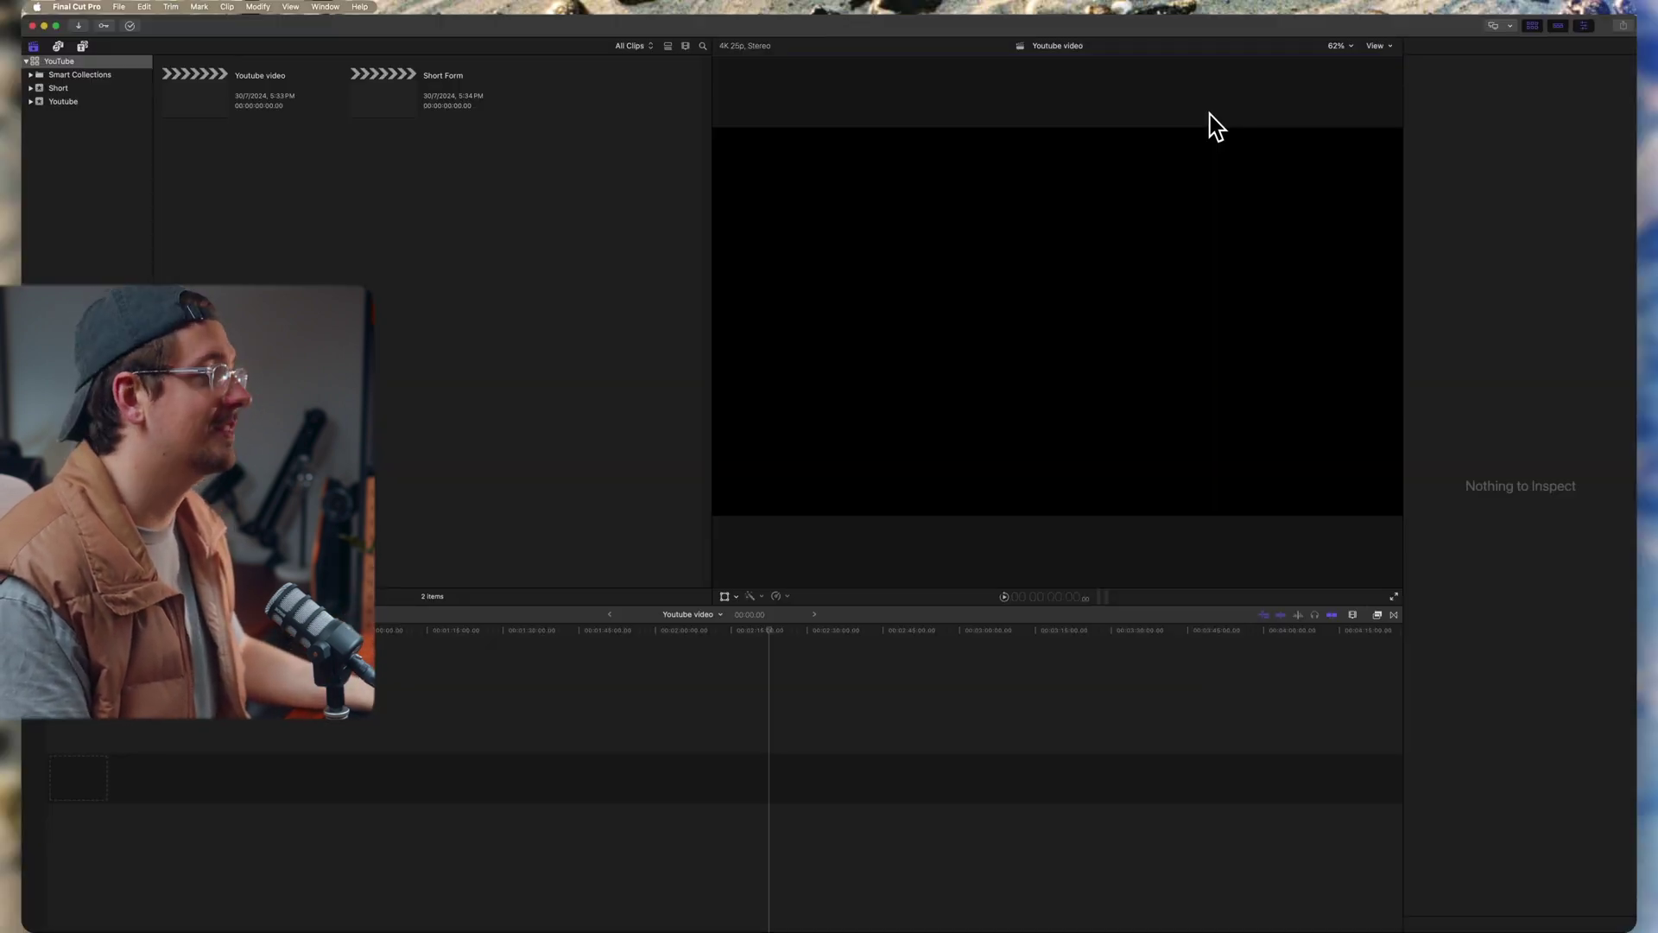
Step: Show the Audio Meters panel beside the timeline and drag its edge to resize it
{"action": "left_click", "coordinate": [326, 6]}
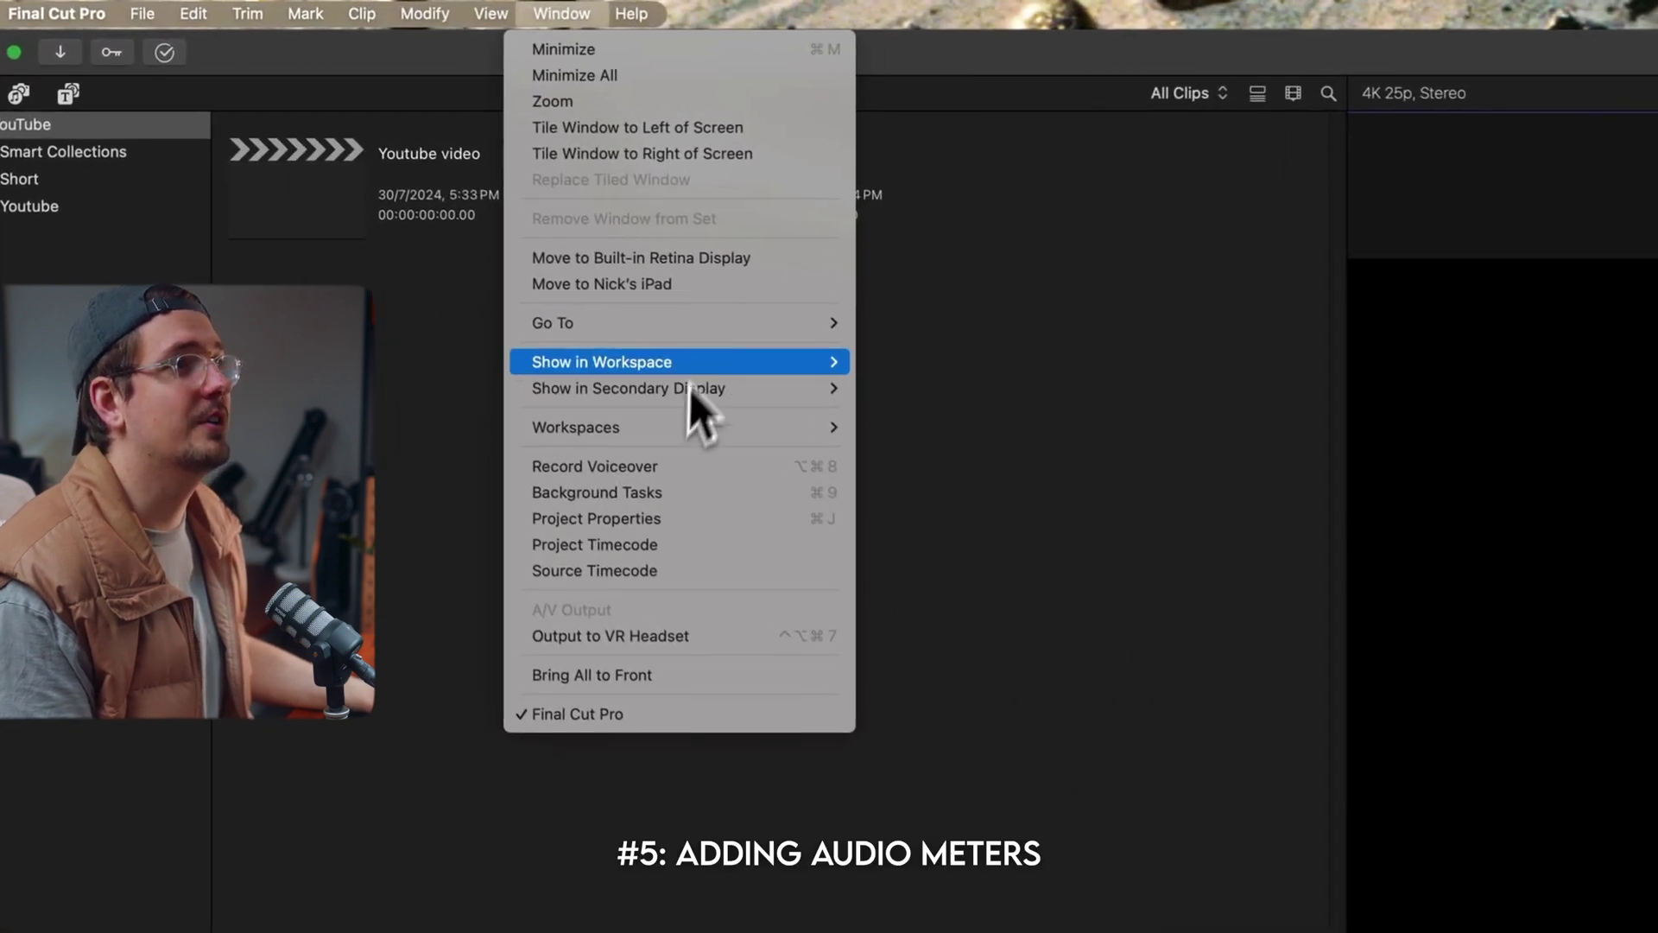
{"action": "mouse_move", "coordinate": [393, 176]}
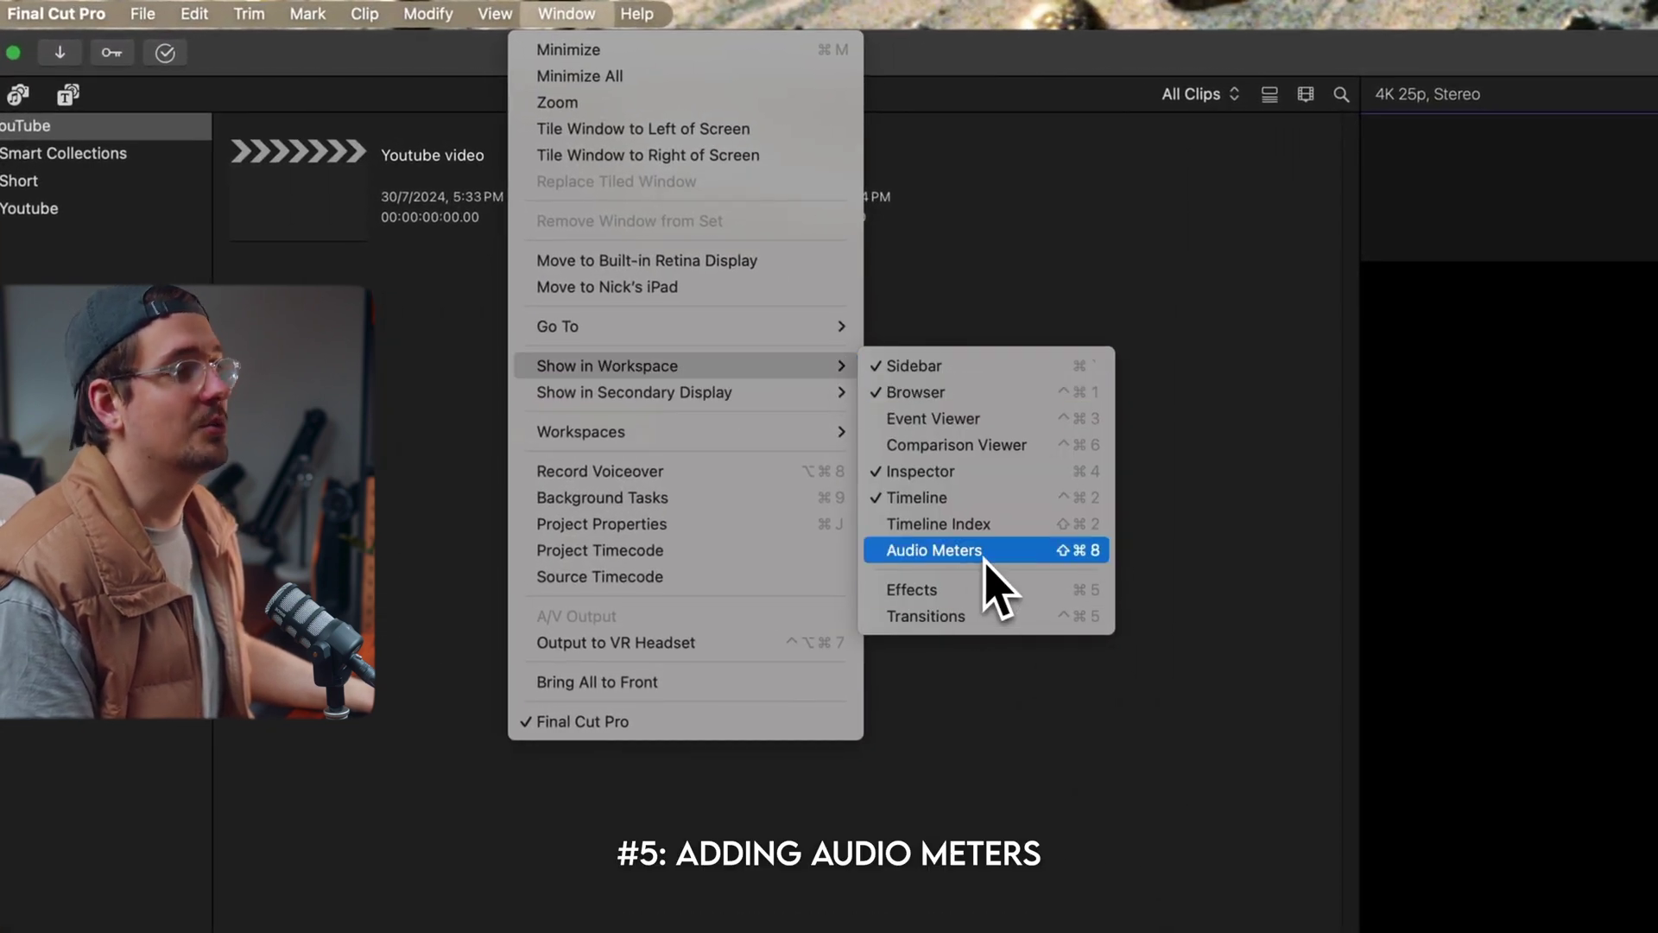
{"action": "left_click", "coordinate": [957, 555]}
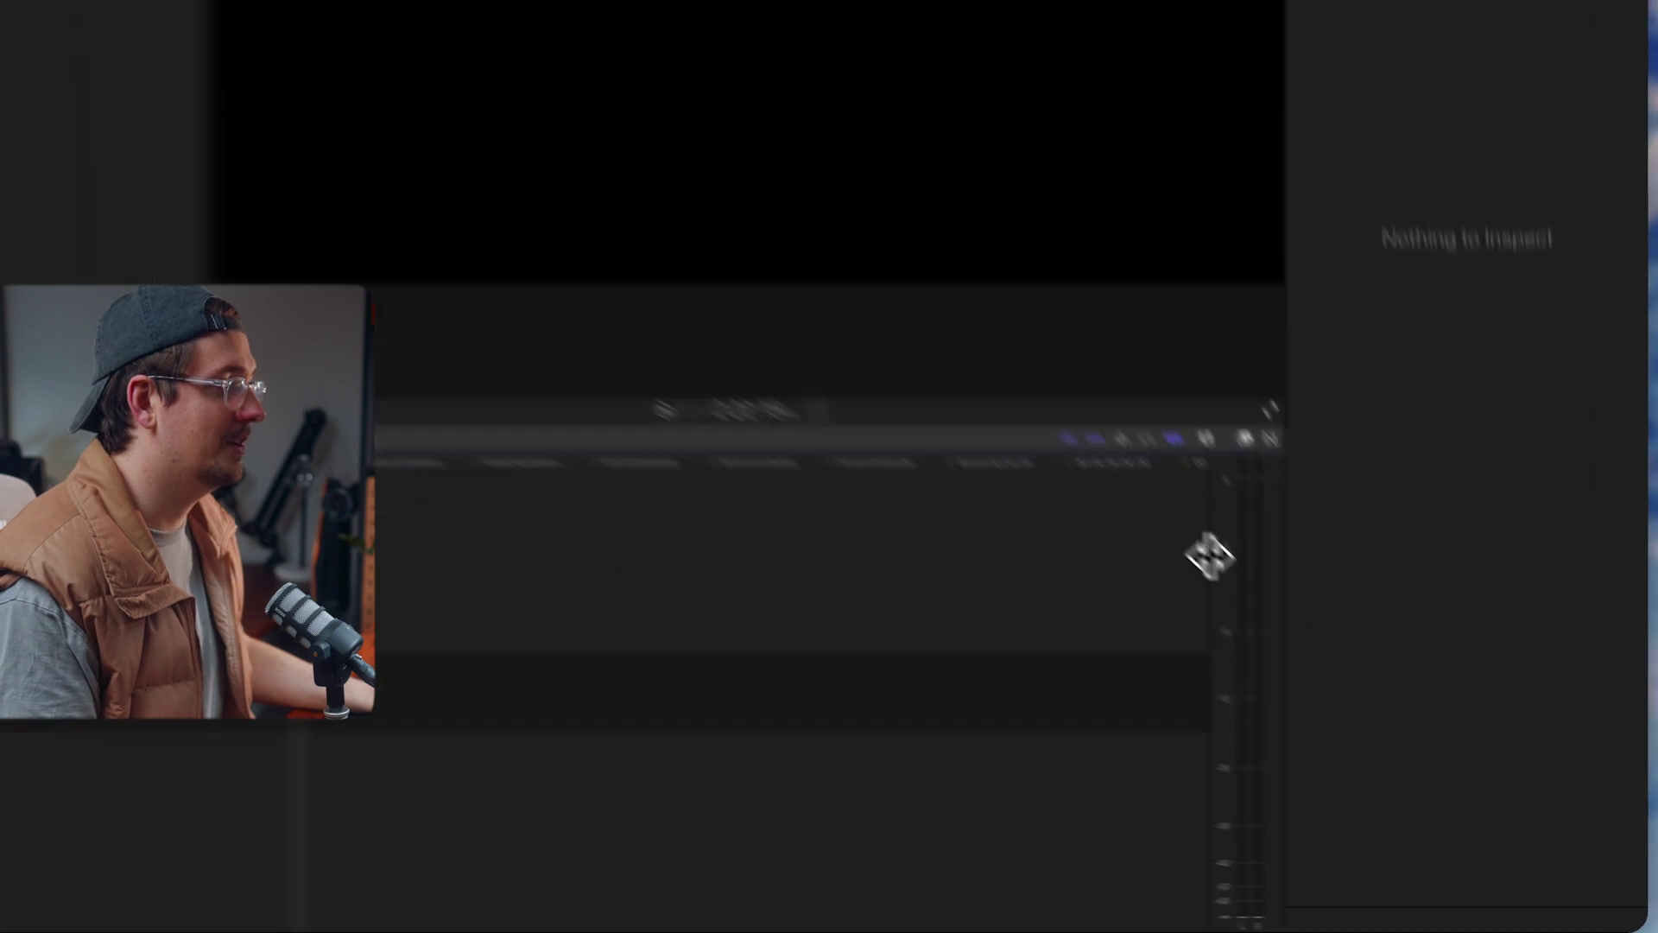
{"action": "left_click_drag", "start_coordinate": [1359, 697], "coordinate": [1241, 706]}
{"action": "left_click_drag", "start_coordinate": [830, 468], "coordinate": [913, 474]}
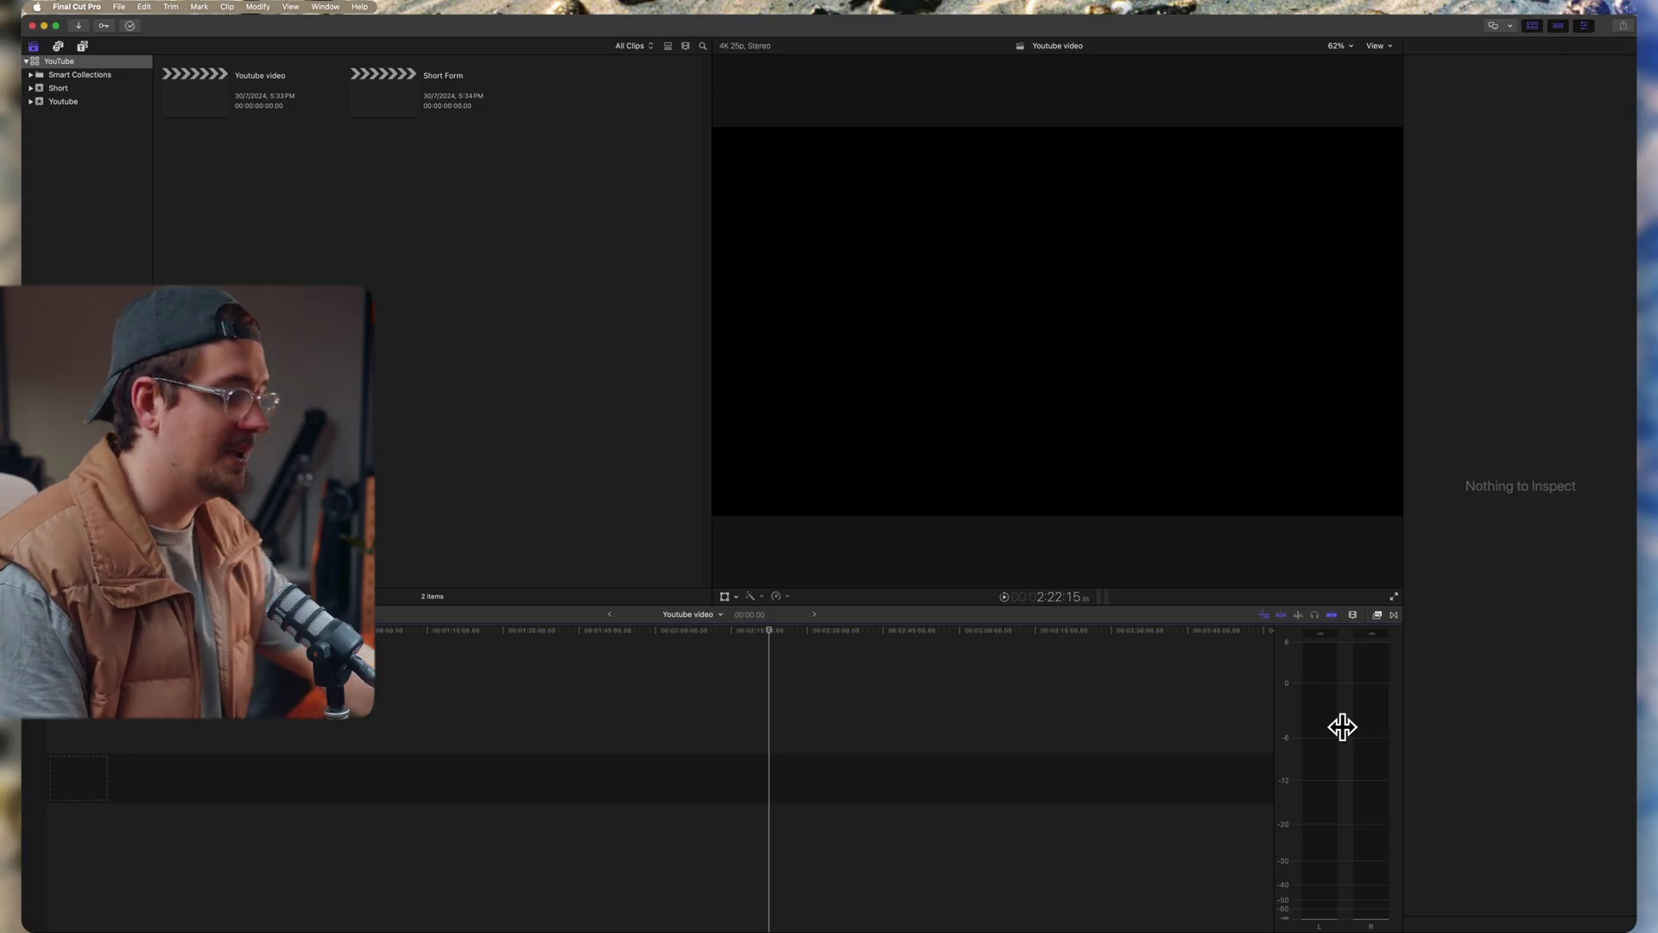
Step: Turn on video scopes with Cmd+7 and narrow the browser so the viewer widens
{"action": "key", "text": "super+7"}
{"action": "key", "text": "super+7"}
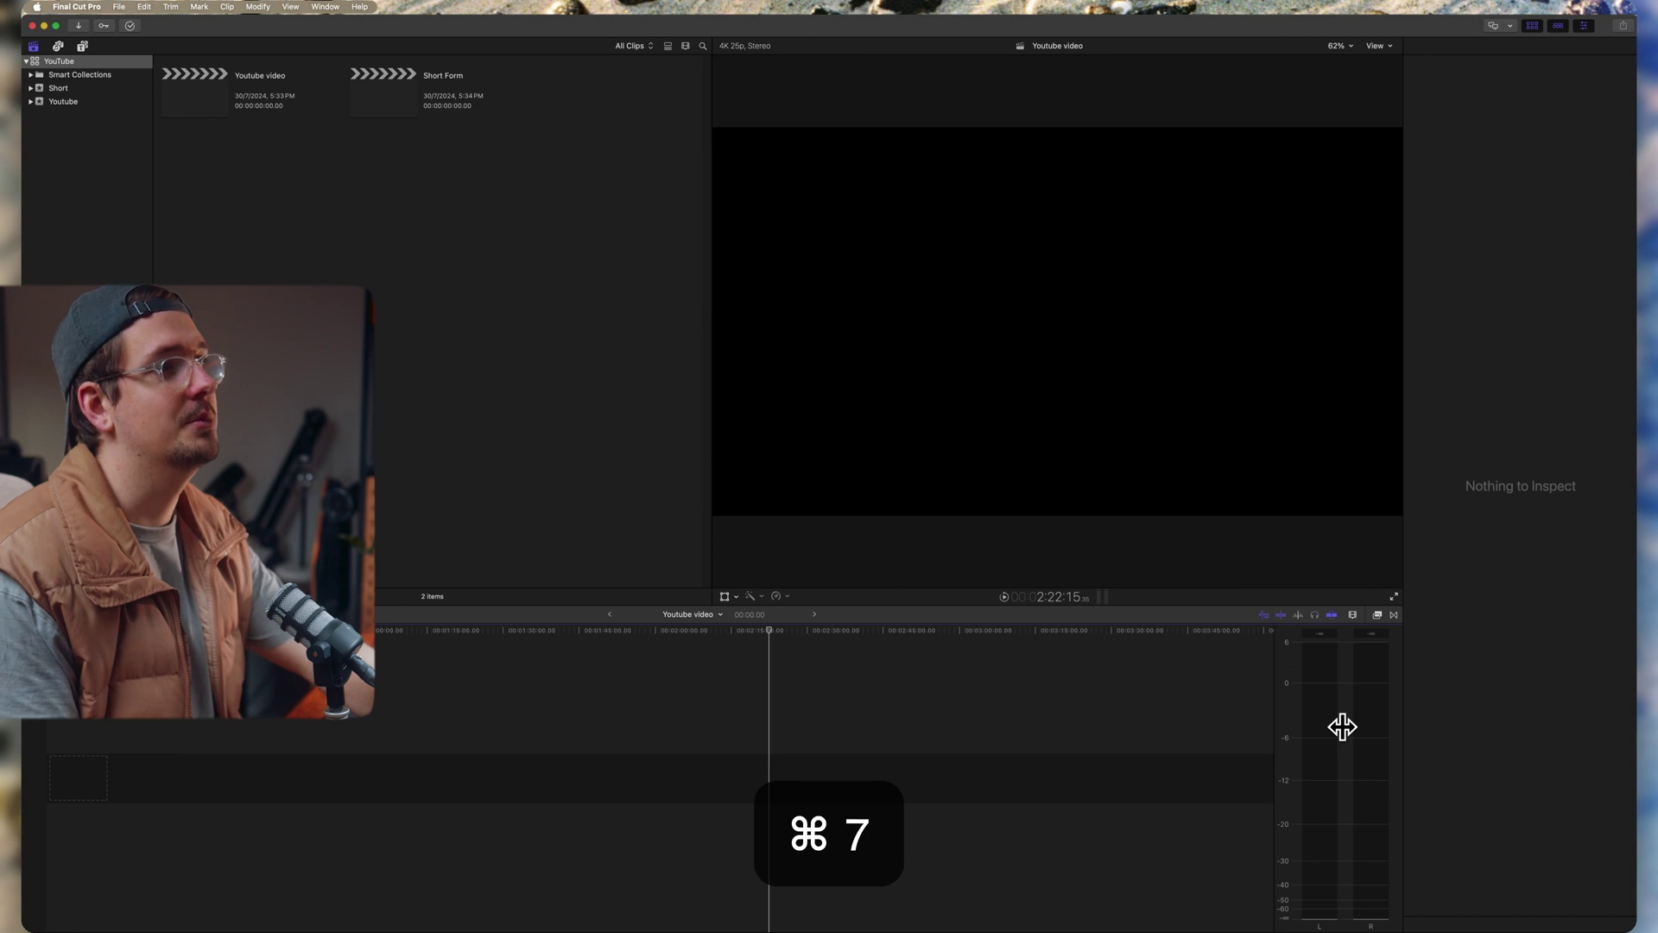
{"action": "key", "text": "super+7"}
{"action": "key", "text": "super+7"}
{"action": "key", "text": "super+7"}
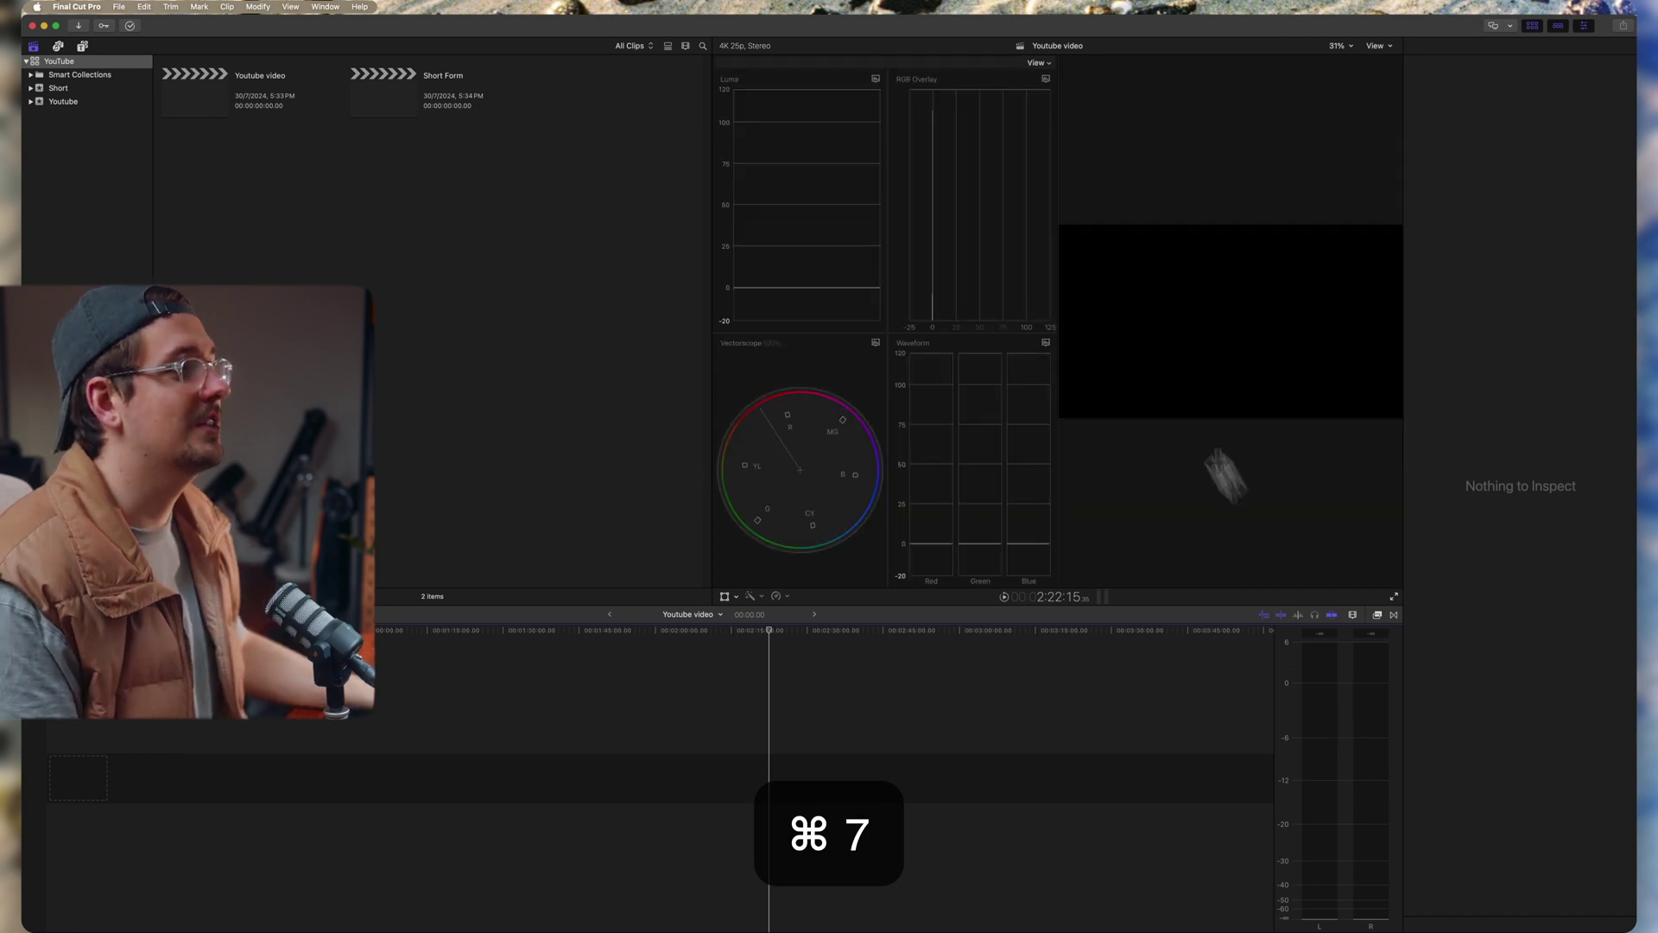
{"action": "left_click_drag", "start_coordinate": [712, 360], "coordinate": [321, 360]}
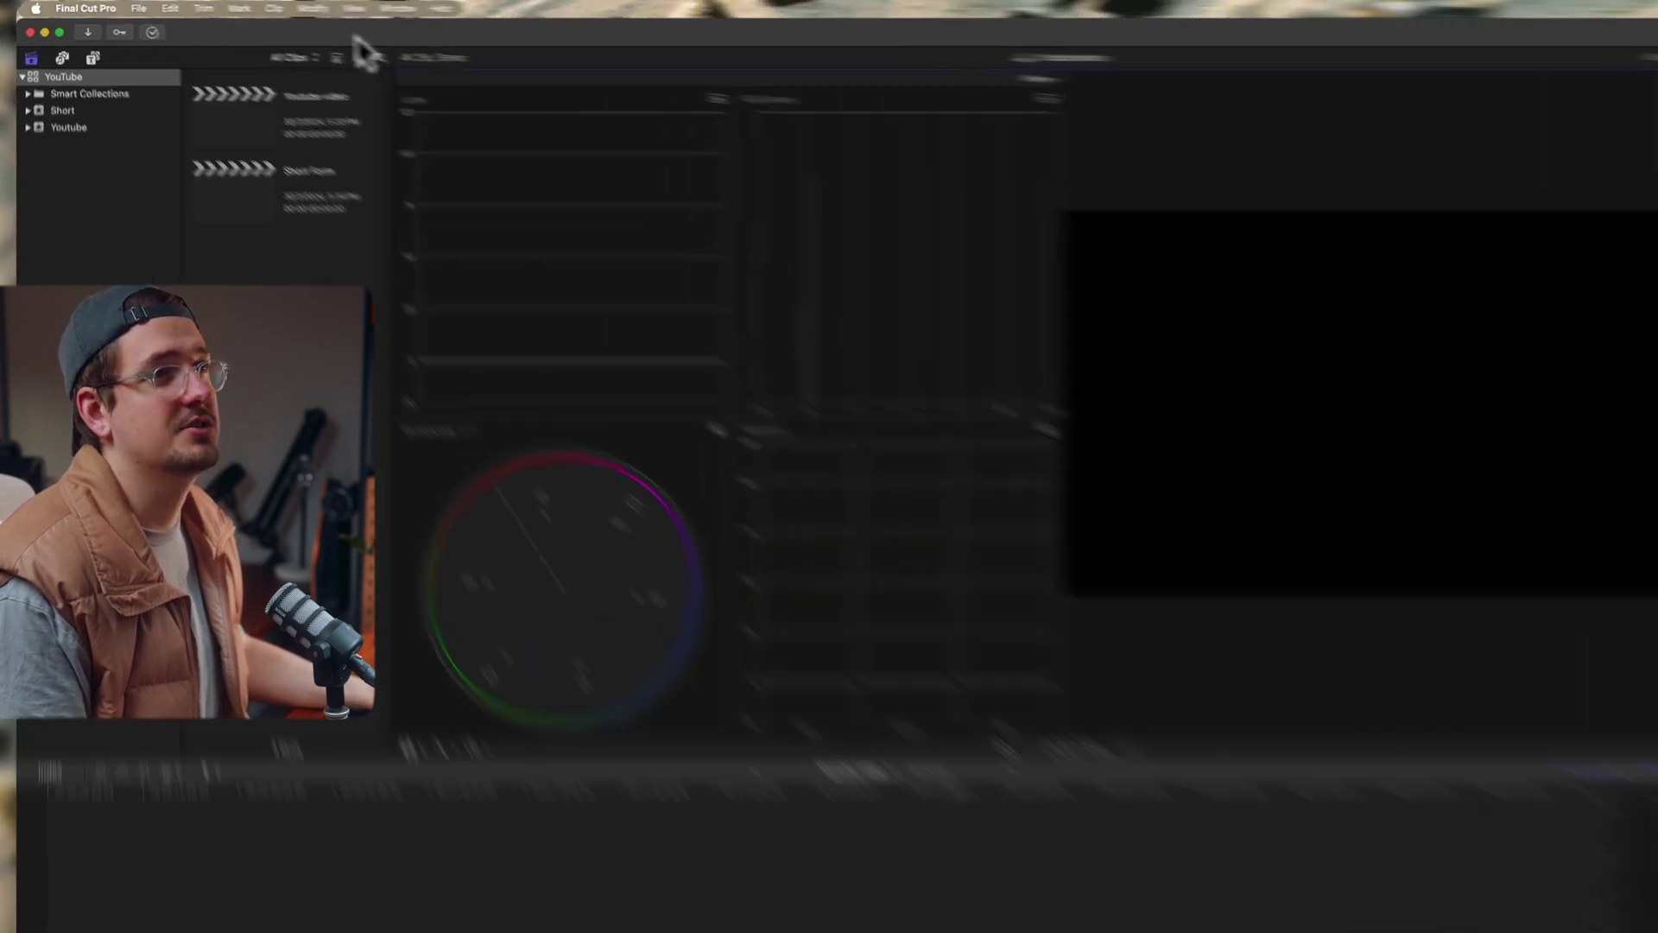
Step: Hide the video scopes from the viewer via View > Show in Viewer
{"action": "left_click", "coordinate": [290, 6]}
{"action": "mouse_move", "coordinate": [308, 81]}
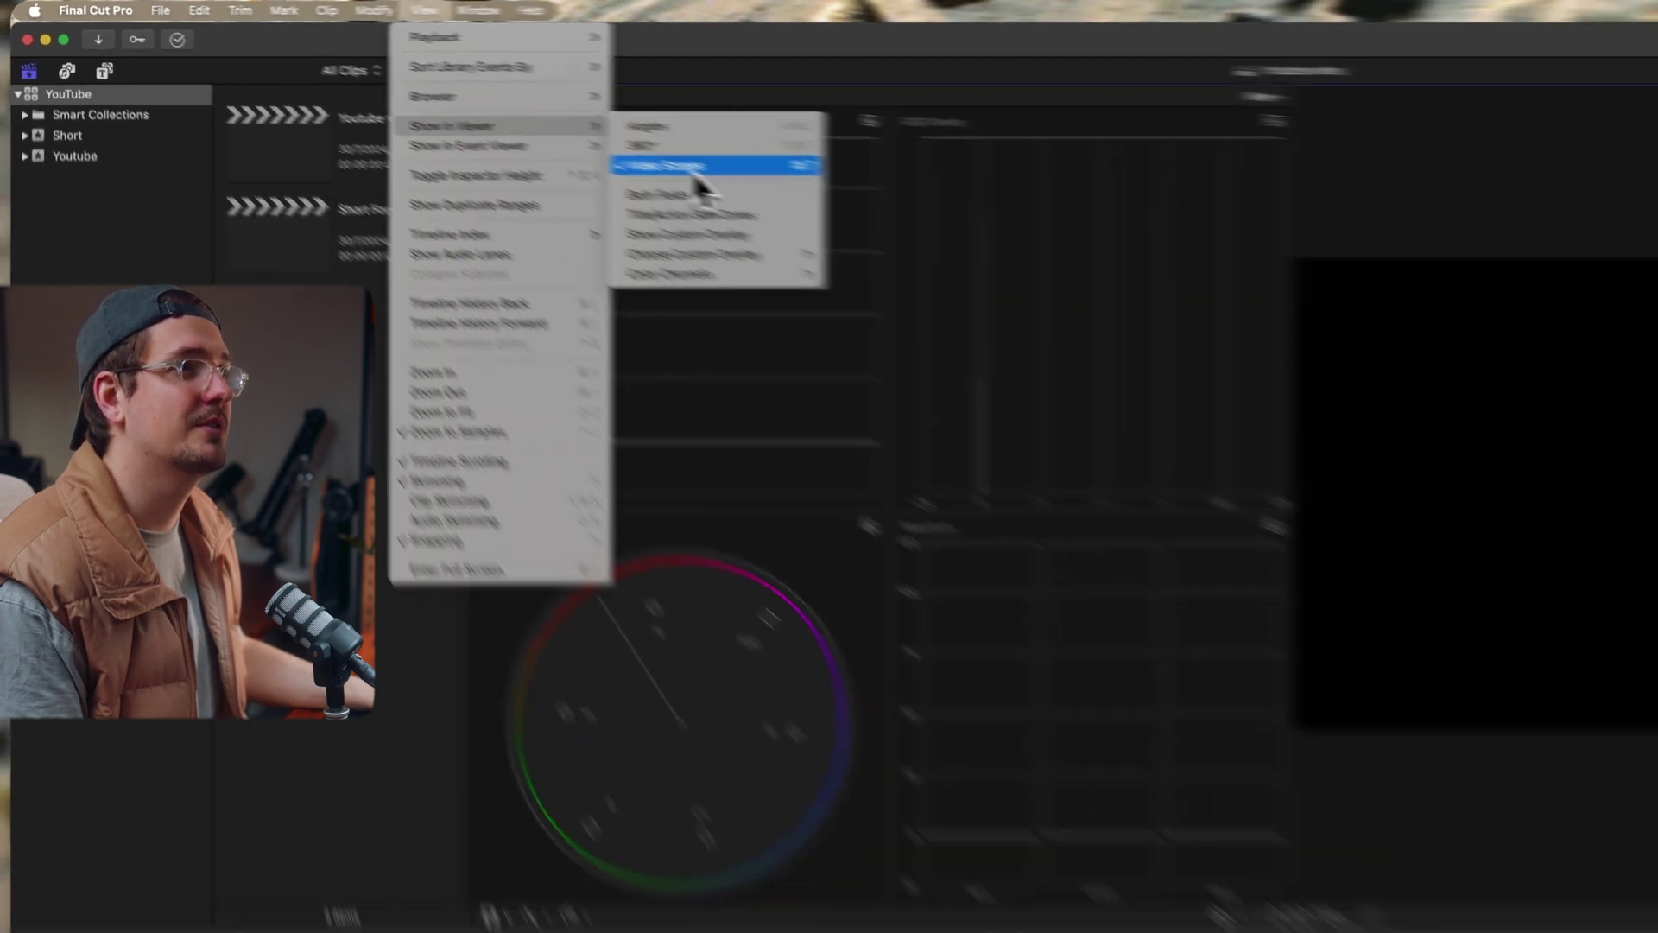
{"action": "left_click", "coordinate": [872, 222]}
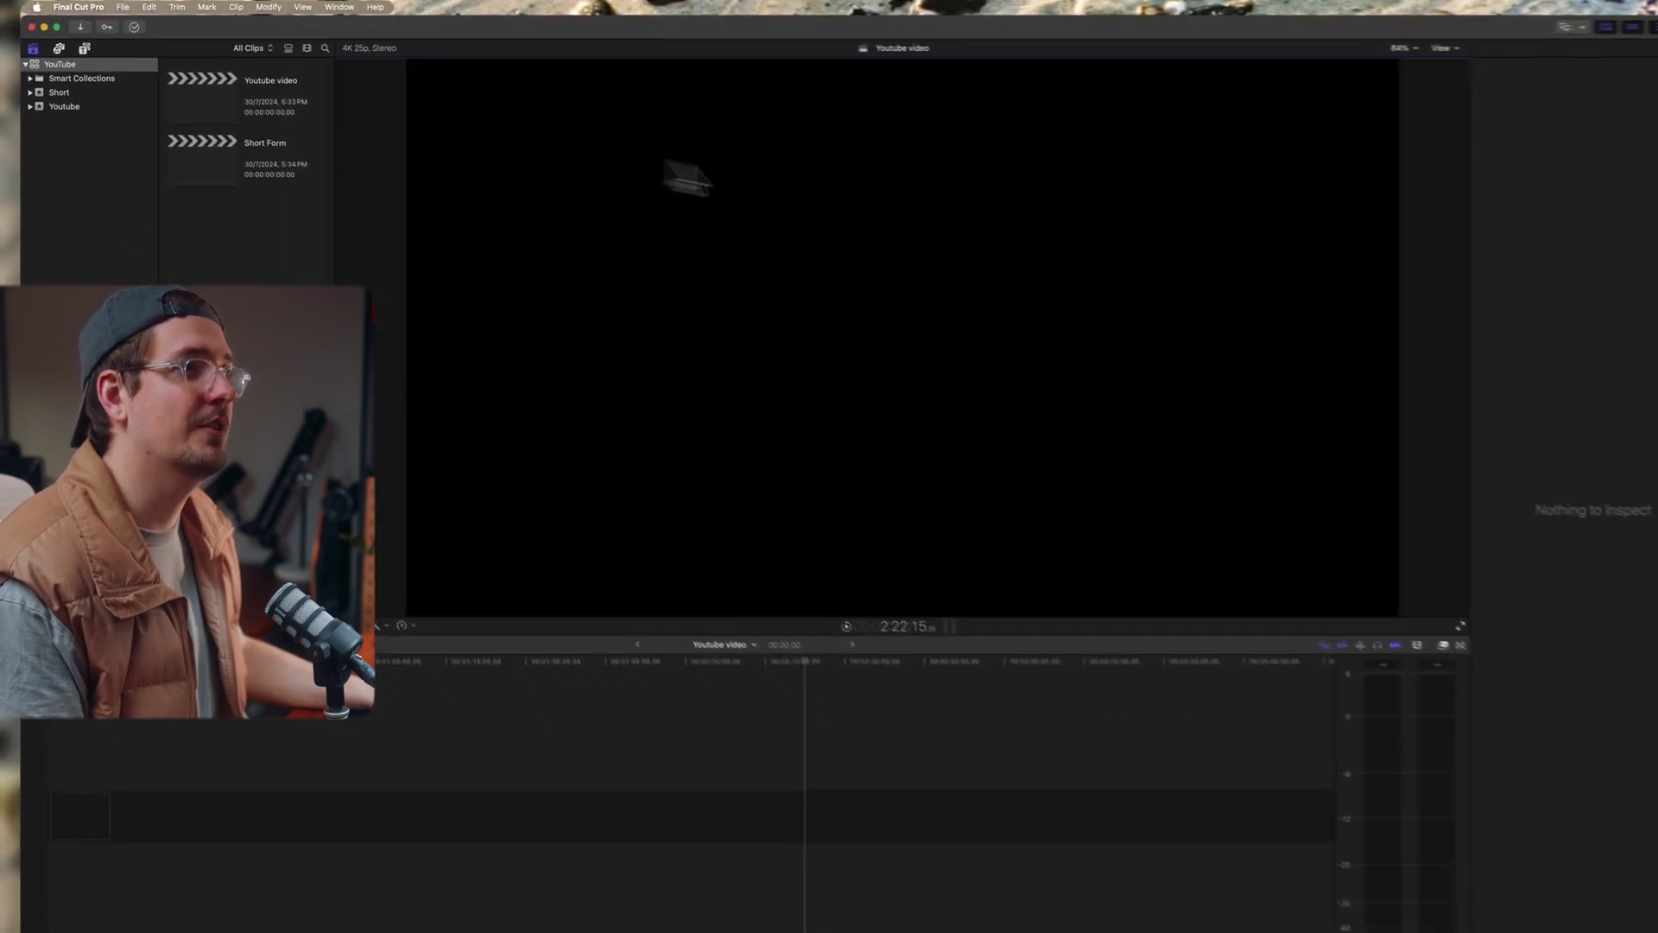